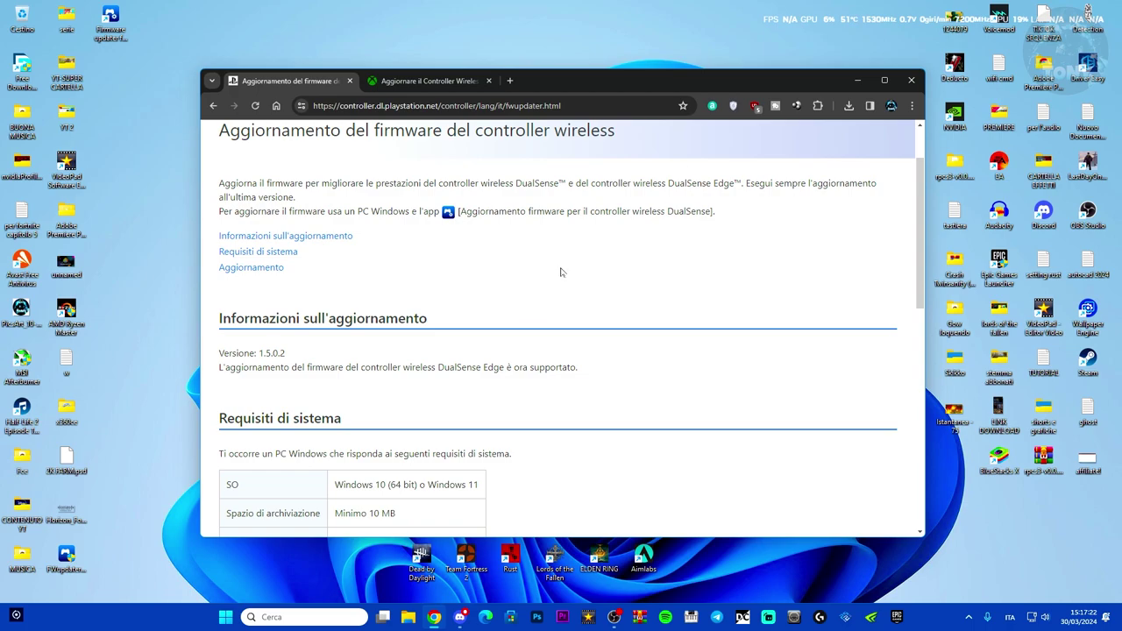
Download the DualSense wireless controller firmware updater from the PlayStation update page in a maximized browser window.
{"action": "left_click", "coordinate": [884, 80]}
{"action": "scroll", "coordinate": [736, 415], "scroll_direction": "down", "scroll_amount": 2}
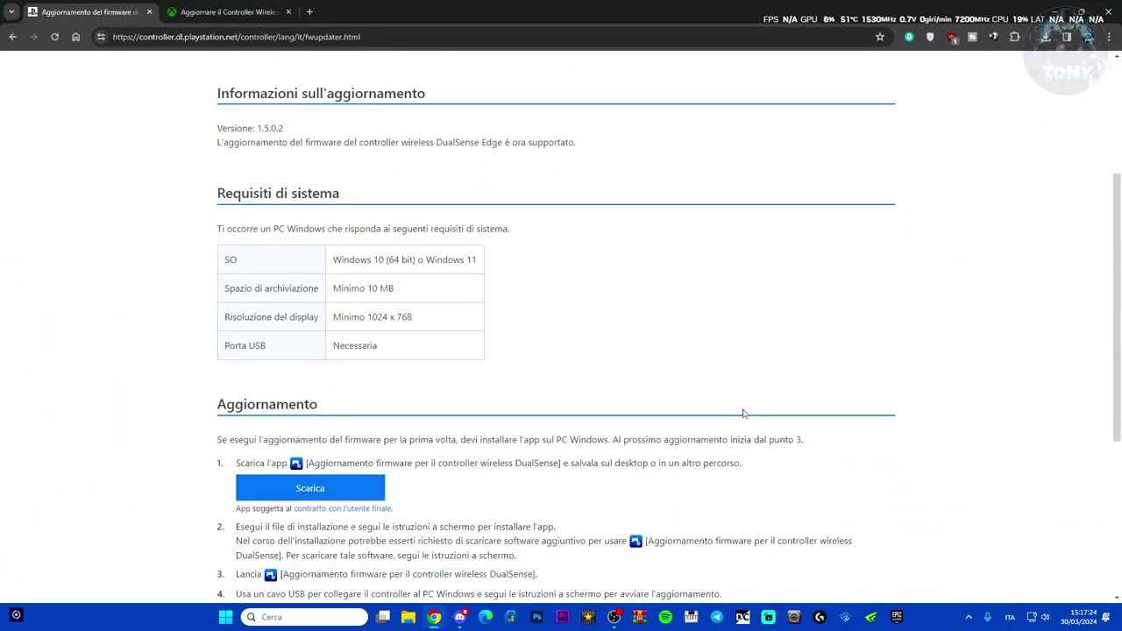
{"action": "scroll", "coordinate": [742, 413], "scroll_direction": "down", "scroll_amount": 1}
{"action": "left_click", "coordinate": [315, 416]}
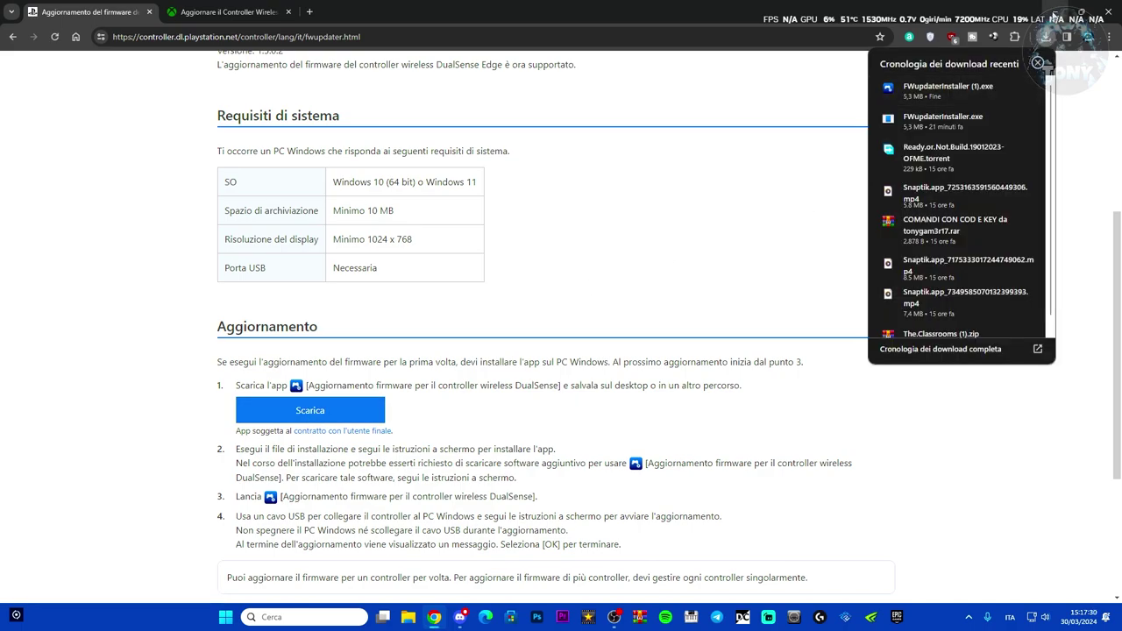
Place the DualSense firmware updater shortcut beside the installer on the desktop, launch the updater and move its window toward the screen center.
{"action": "left_click", "coordinate": [1083, 11]}
{"action": "mouse_move", "coordinate": [462, 216]}
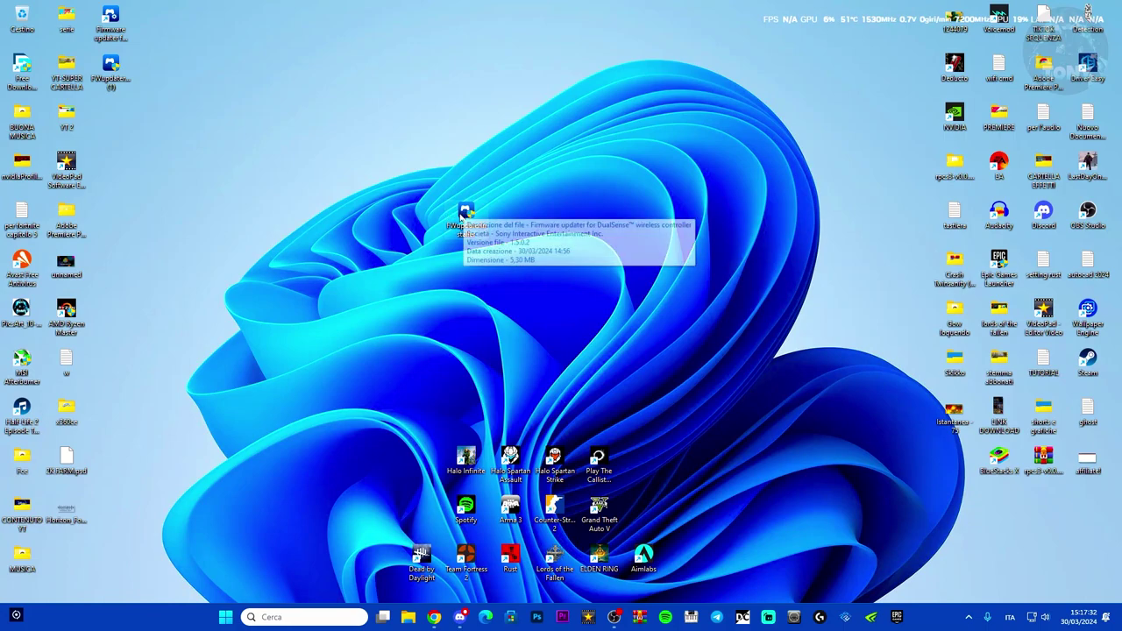
{"action": "left_click_drag", "start_coordinate": [112, 21], "coordinate": [517, 214]}
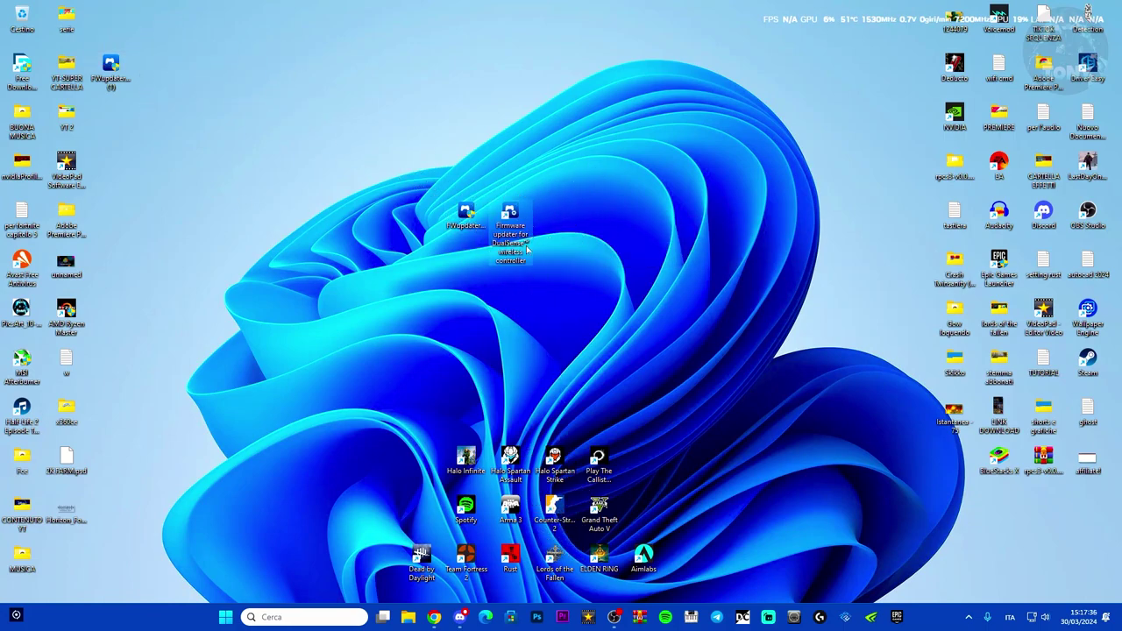
{"action": "double_click", "coordinate": [515, 214]}
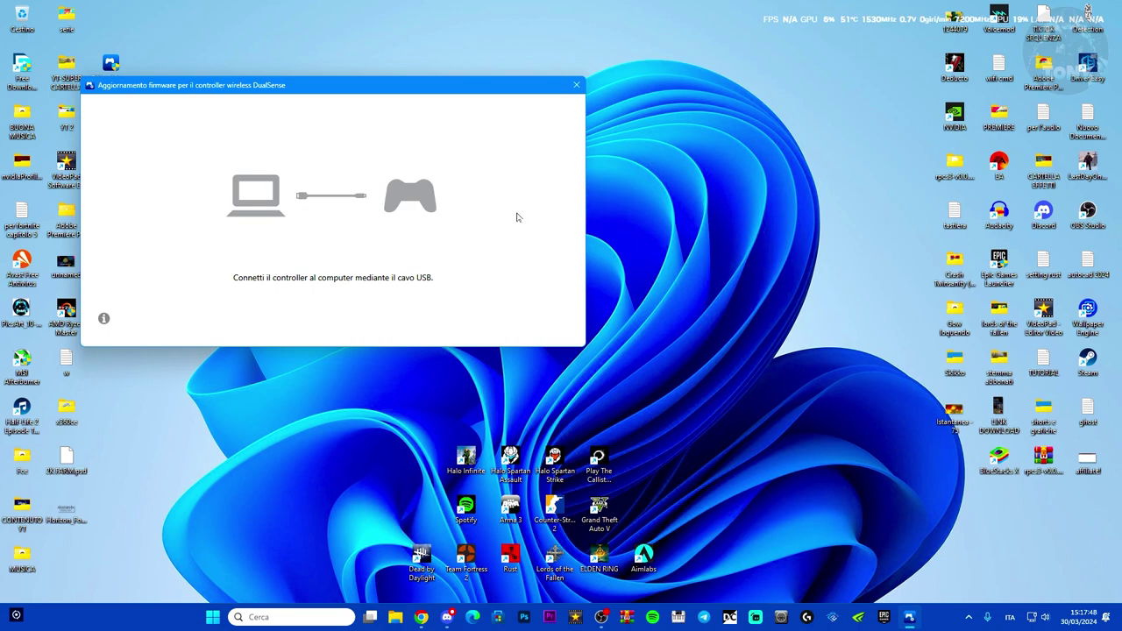
{"action": "left_click_drag", "start_coordinate": [364, 97], "coordinate": [553, 118]}
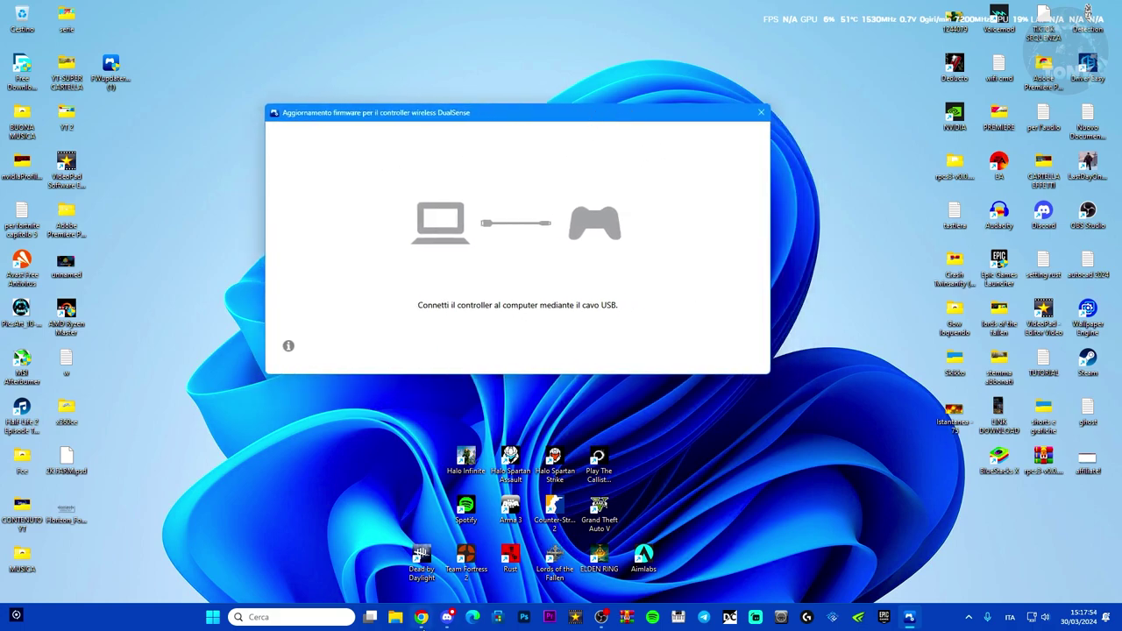
View the Xbox support page about updating the wireless controller, and close the DualSense firmware updater.
{"action": "left_click", "coordinate": [421, 617]}
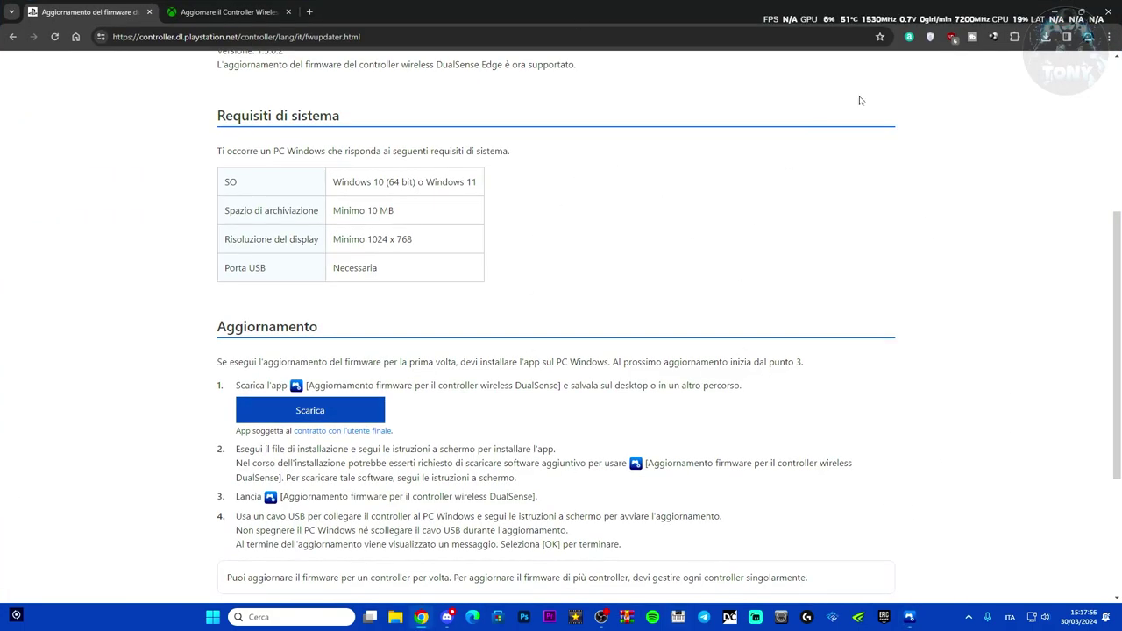
{"action": "scroll", "coordinate": [842, 427], "scroll_direction": "up", "scroll_amount": 5}
{"action": "left_click", "coordinate": [249, 11]}
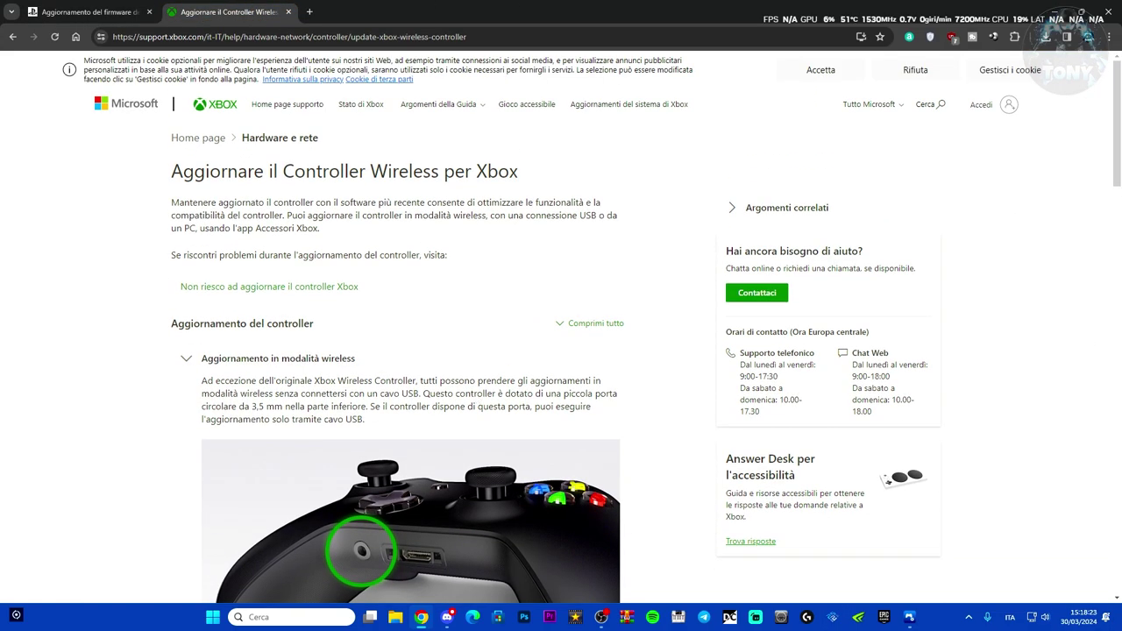
{"action": "left_click", "coordinate": [1055, 12]}
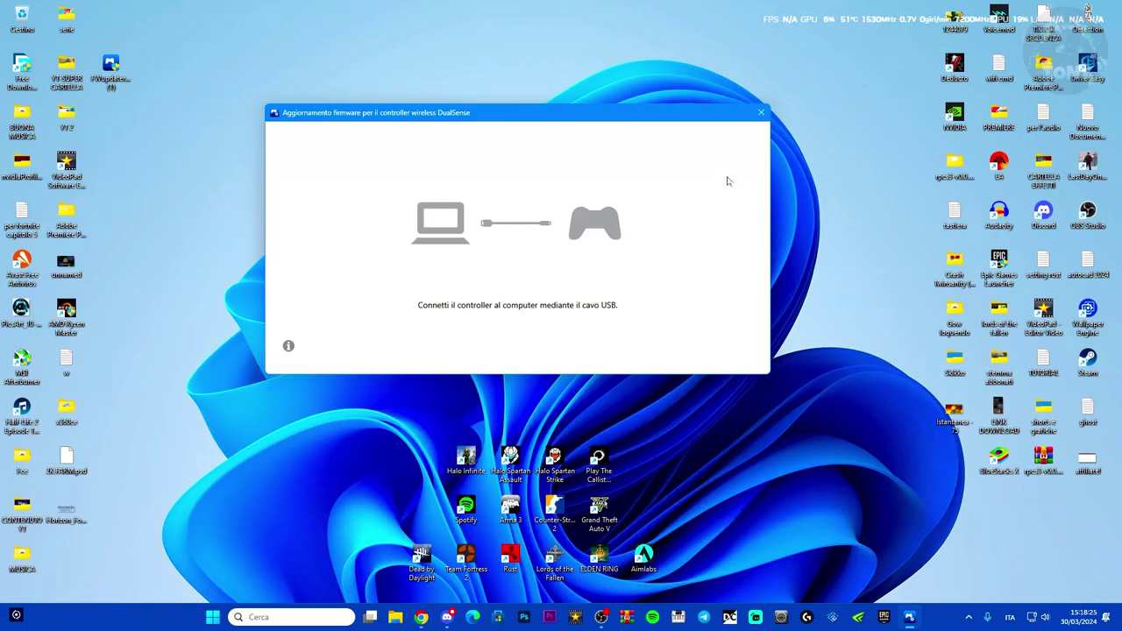
{"action": "left_click", "coordinate": [761, 113]}
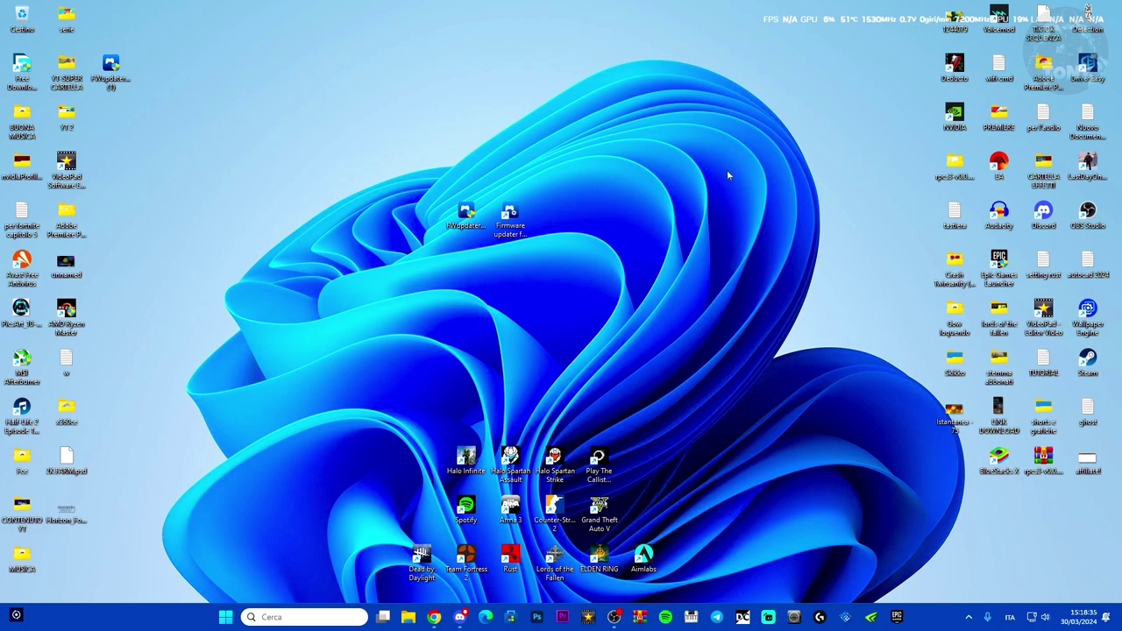
Open Device Manager and select Controller XBOX 360 per Windows in the Periferiche XBOX 360 category.
{"action": "right_click", "coordinate": [216, 620]}
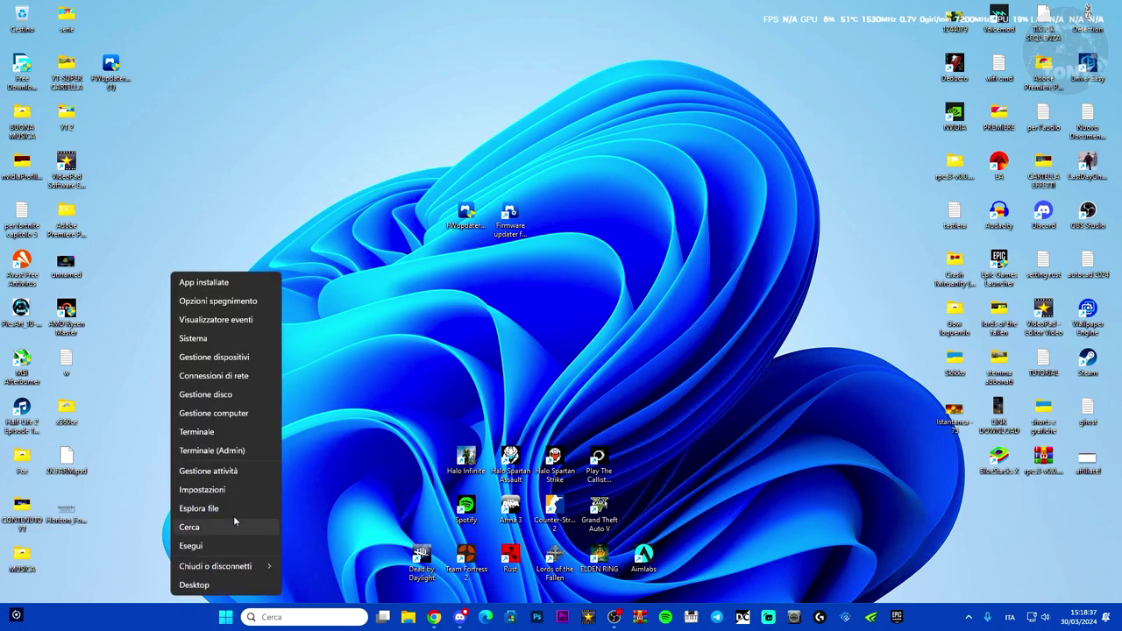
{"action": "left_click", "coordinate": [227, 355]}
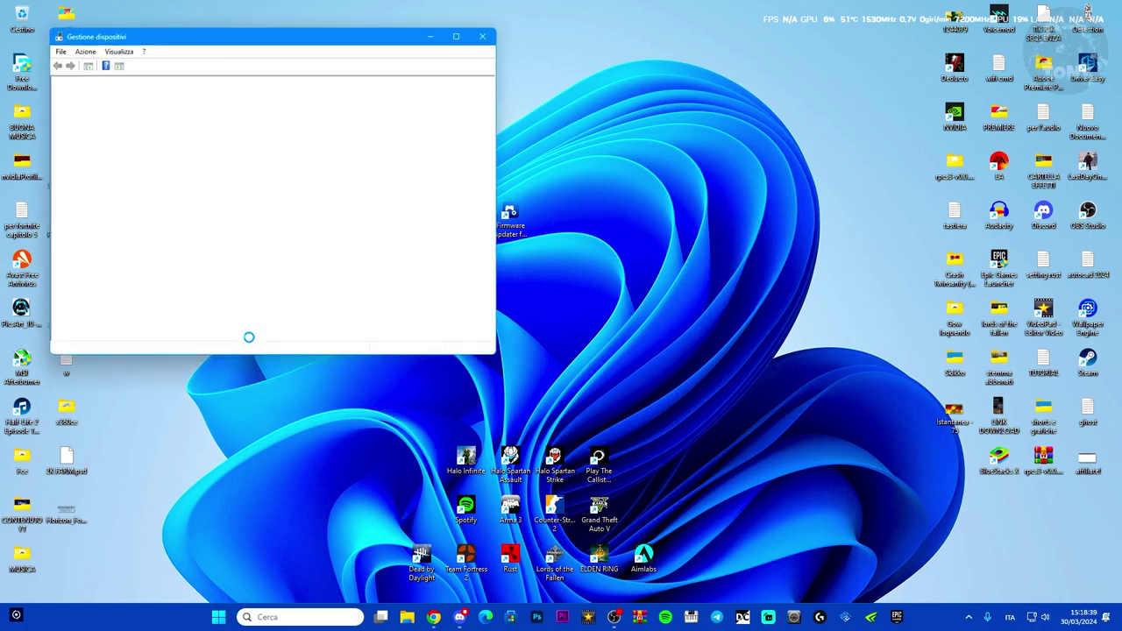
{"action": "left_click_drag", "start_coordinate": [276, 42], "coordinate": [446, 38]}
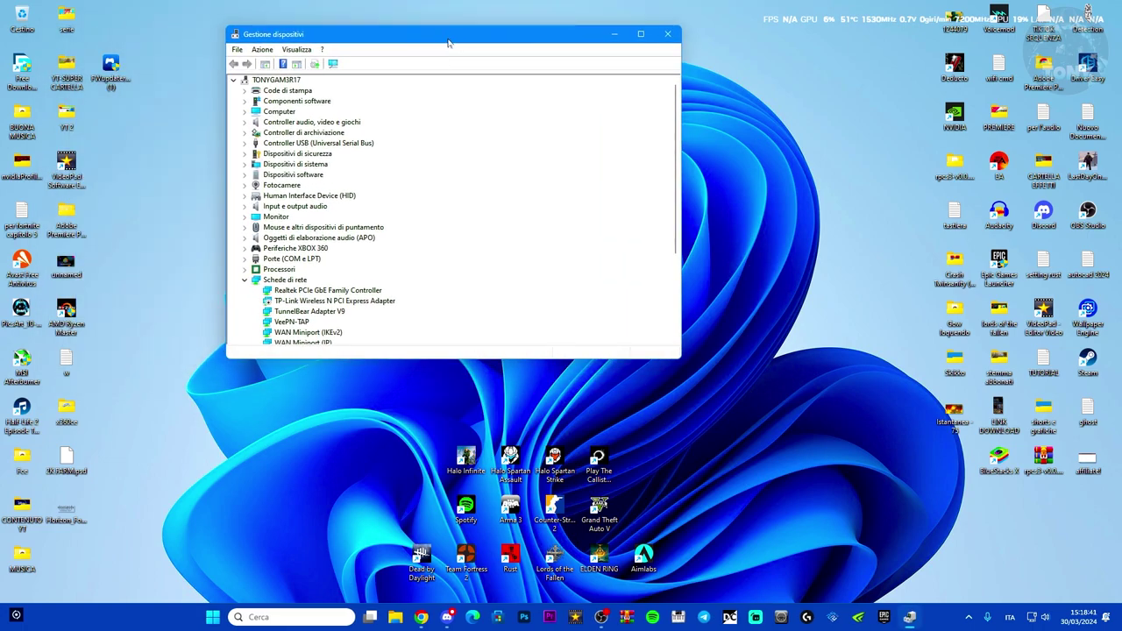
{"action": "left_click", "coordinate": [245, 249]}
{"action": "left_click", "coordinate": [268, 250]}
{"action": "left_click", "coordinate": [296, 261]}
{"action": "right_click", "coordinate": [301, 262]}
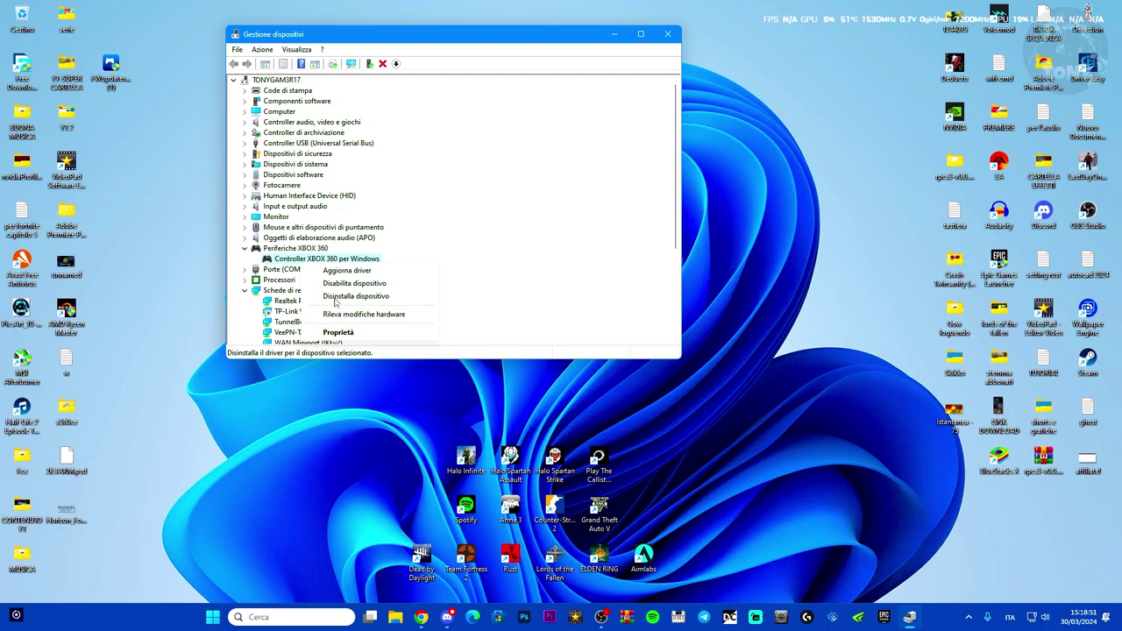
{"action": "left_click", "coordinate": [293, 261]}
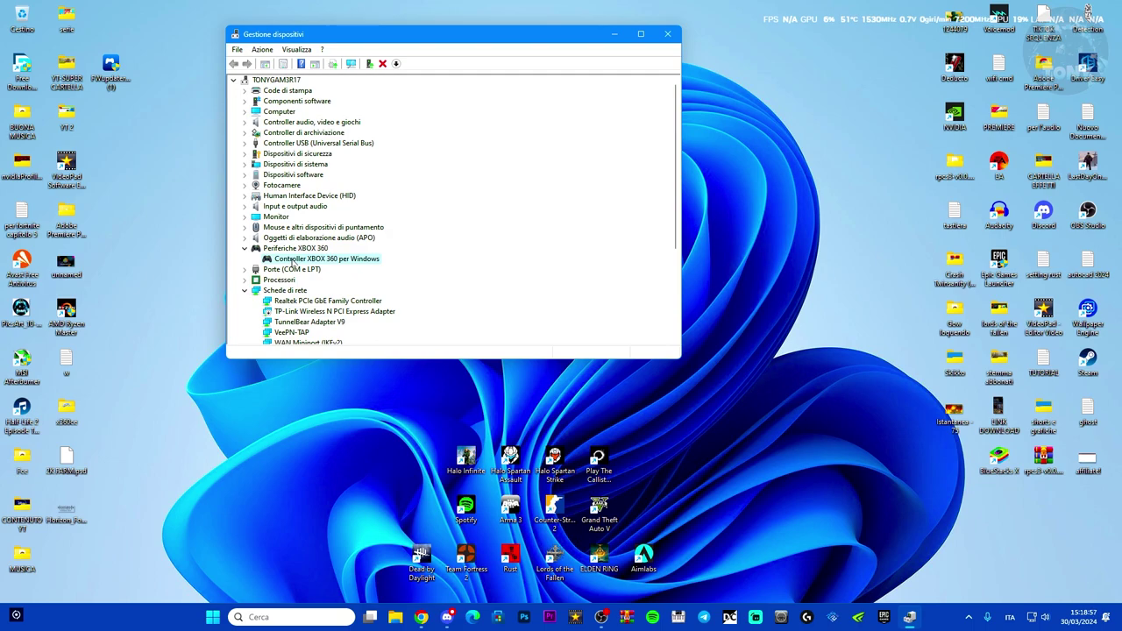
Update the Xbox 360 controller's driver manually, installing Controller XBOX 360 per Windows from the list of drivers available on the computer.
{"action": "right_click", "coordinate": [293, 260]}
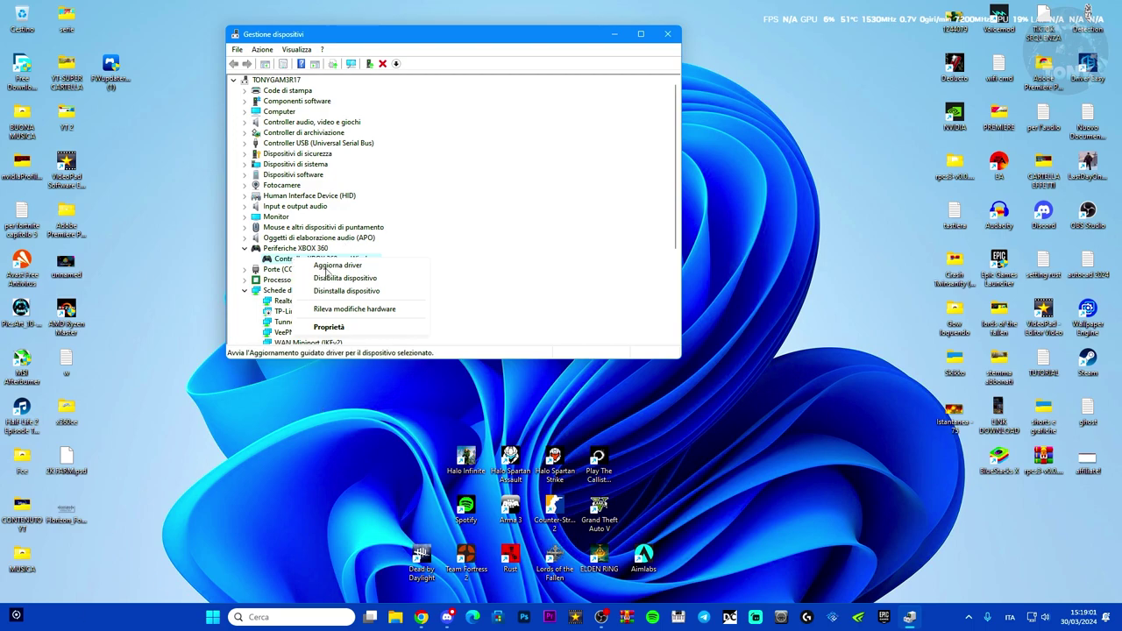
{"action": "left_click", "coordinate": [335, 266]}
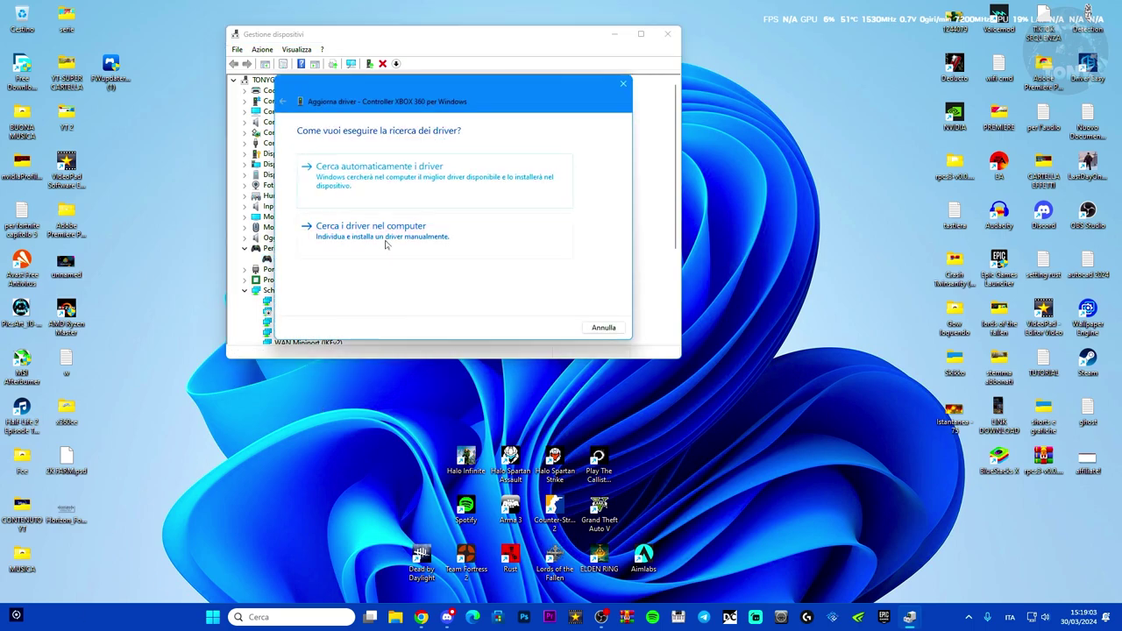
{"action": "left_click", "coordinate": [385, 244]}
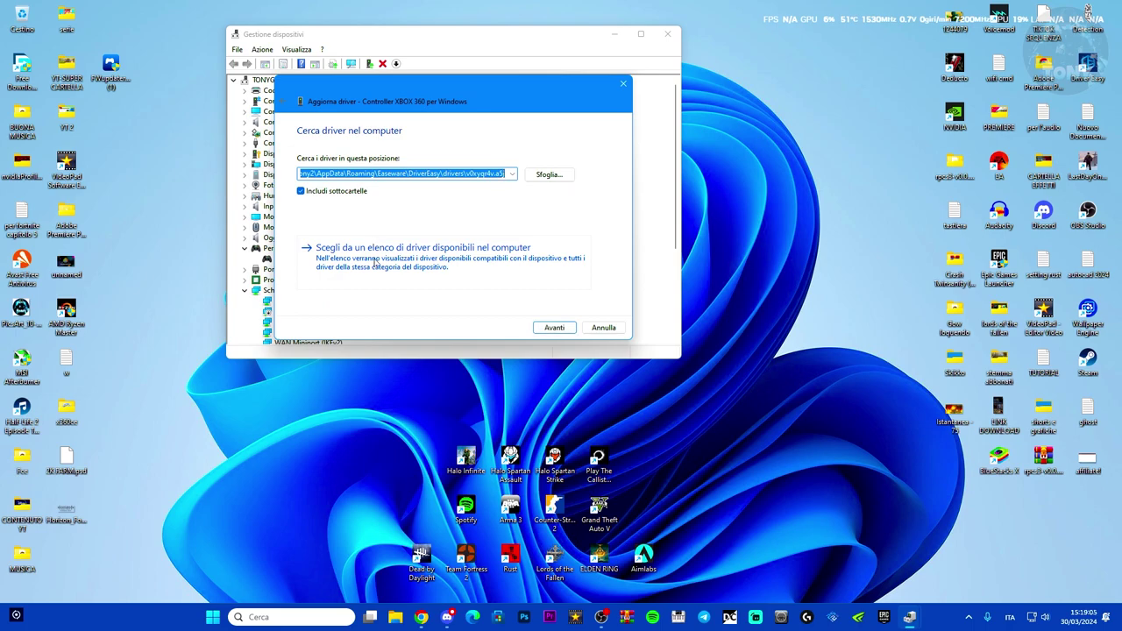
{"action": "left_click", "coordinate": [377, 262]}
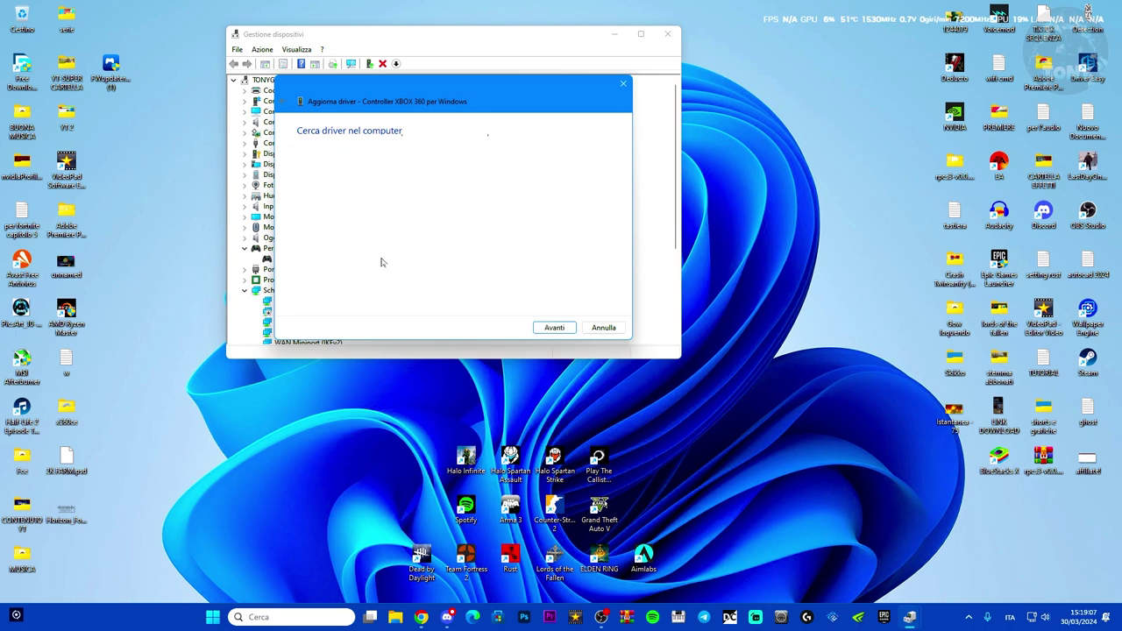
{"action": "left_click", "coordinate": [367, 230]}
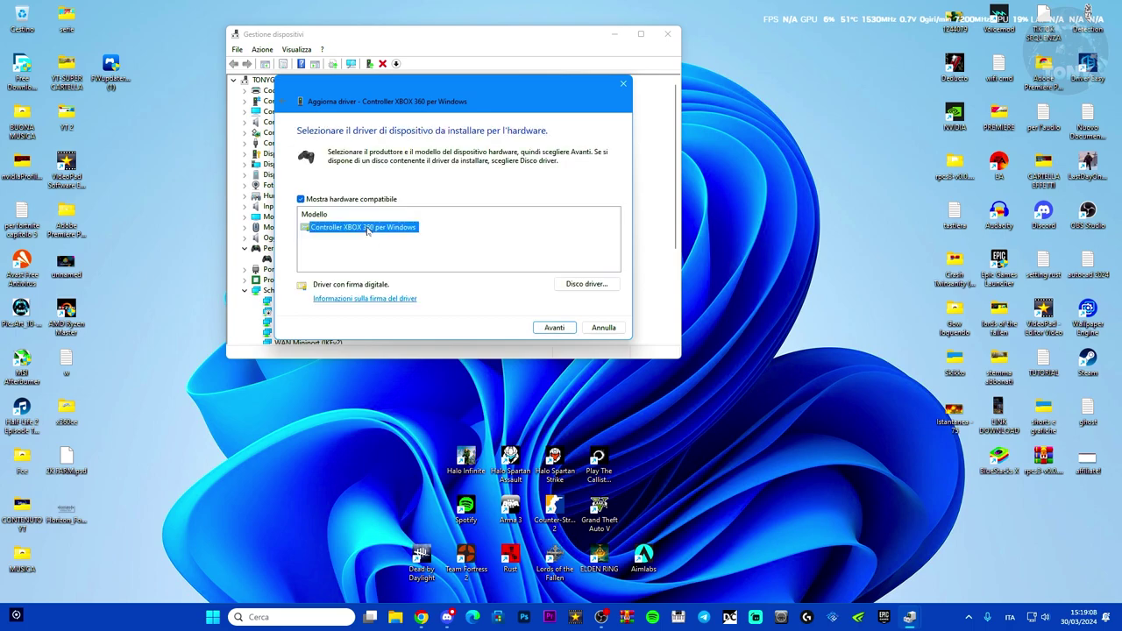
{"action": "left_click", "coordinate": [557, 328]}
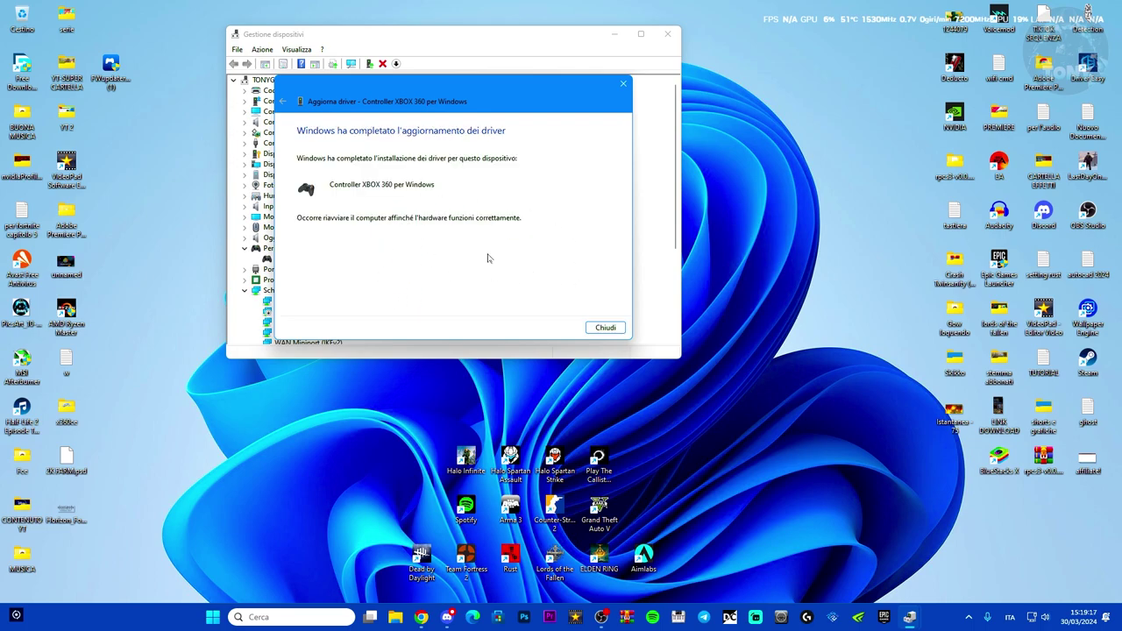
Search Windows for "driver", launch Driver Easy and review its list of devices with outdated drivers.
{"action": "left_click", "coordinate": [277, 617]}
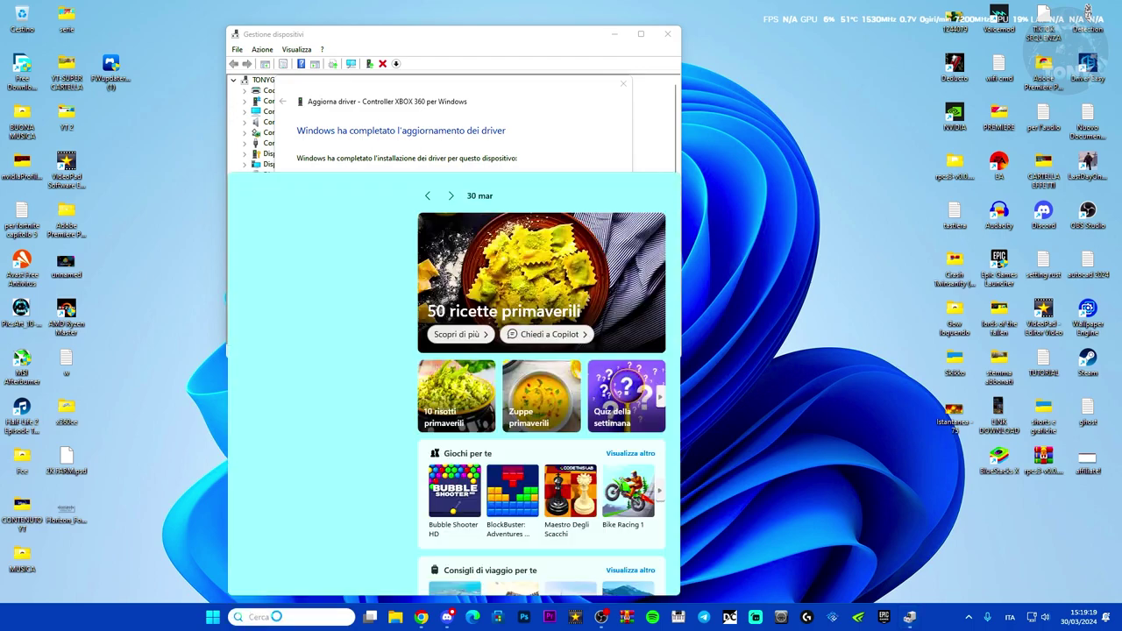
{"action": "type", "text": "driver"}
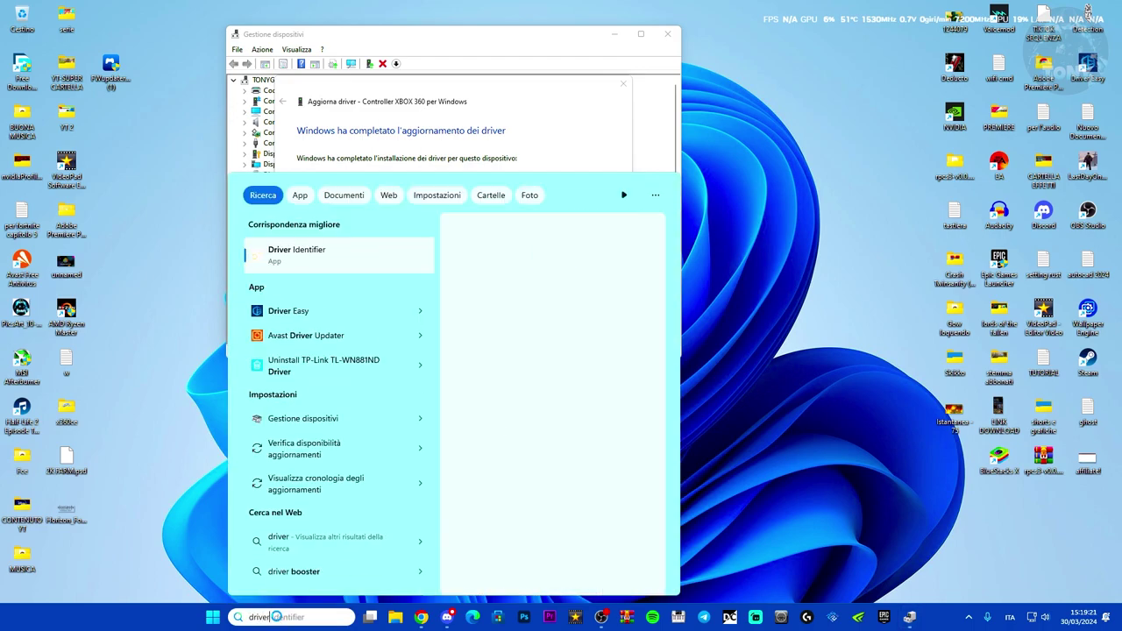
{"action": "left_click", "coordinate": [318, 311]}
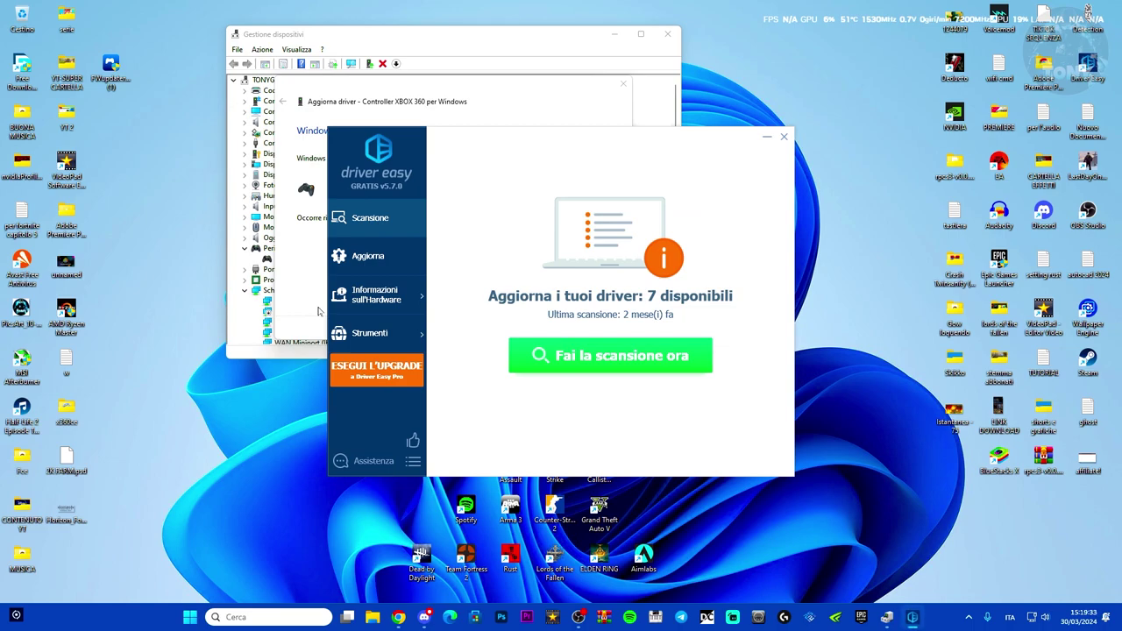
{"action": "left_click", "coordinate": [360, 256]}
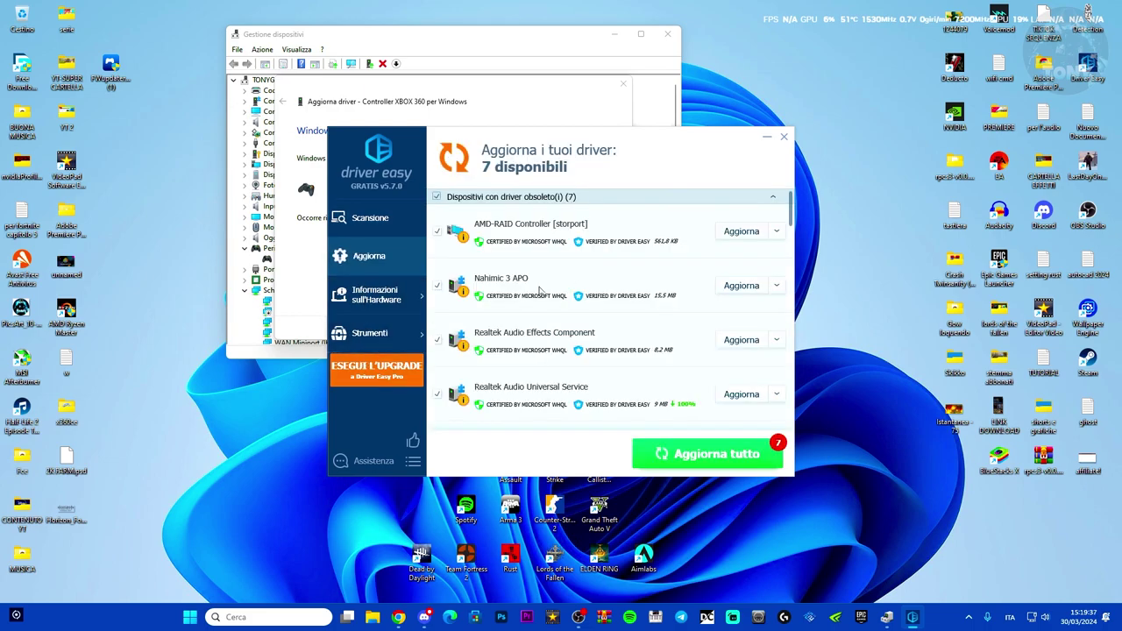
{"action": "scroll", "coordinate": [575, 274], "scroll_direction": "down", "scroll_amount": 4}
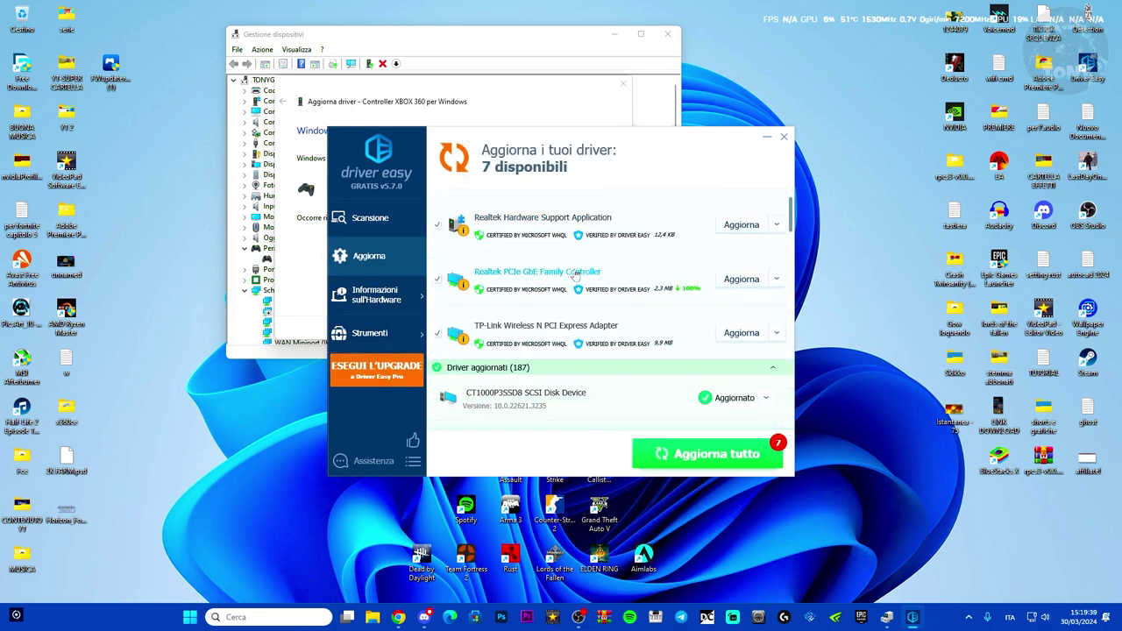
{"action": "scroll", "coordinate": [583, 280], "scroll_direction": "up", "scroll_amount": 5}
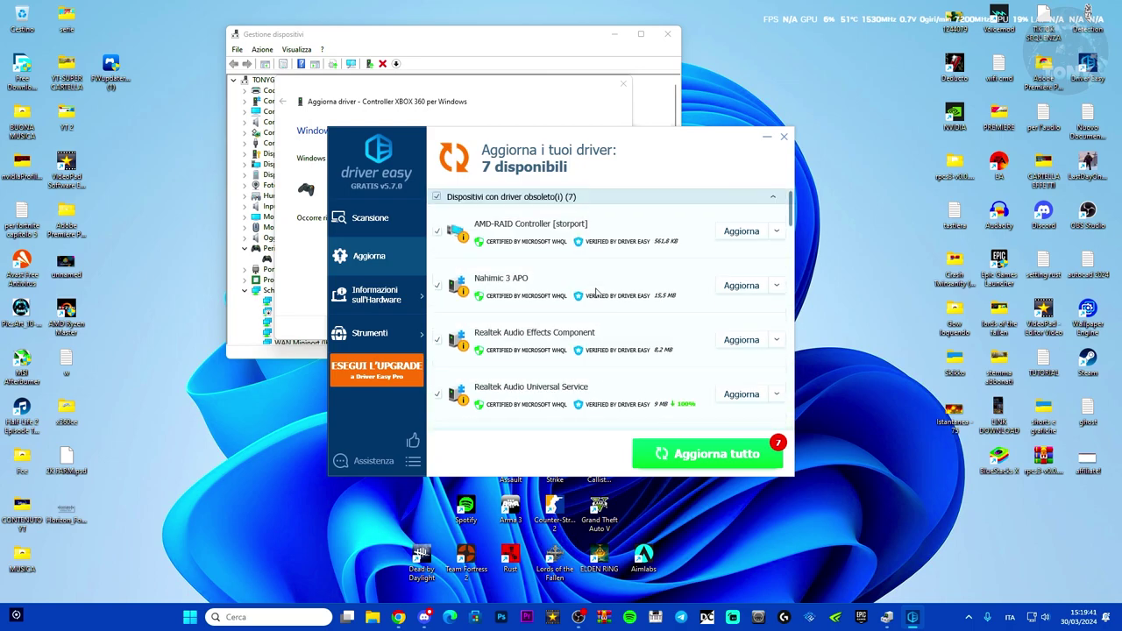
{"action": "scroll", "coordinate": [596, 292], "scroll_direction": "down", "scroll_amount": 12}
{"action": "scroll", "coordinate": [596, 292], "scroll_direction": "up", "scroll_amount": 10}
{"action": "scroll", "coordinate": [595, 294], "scroll_direction": "down", "scroll_amount": 3}
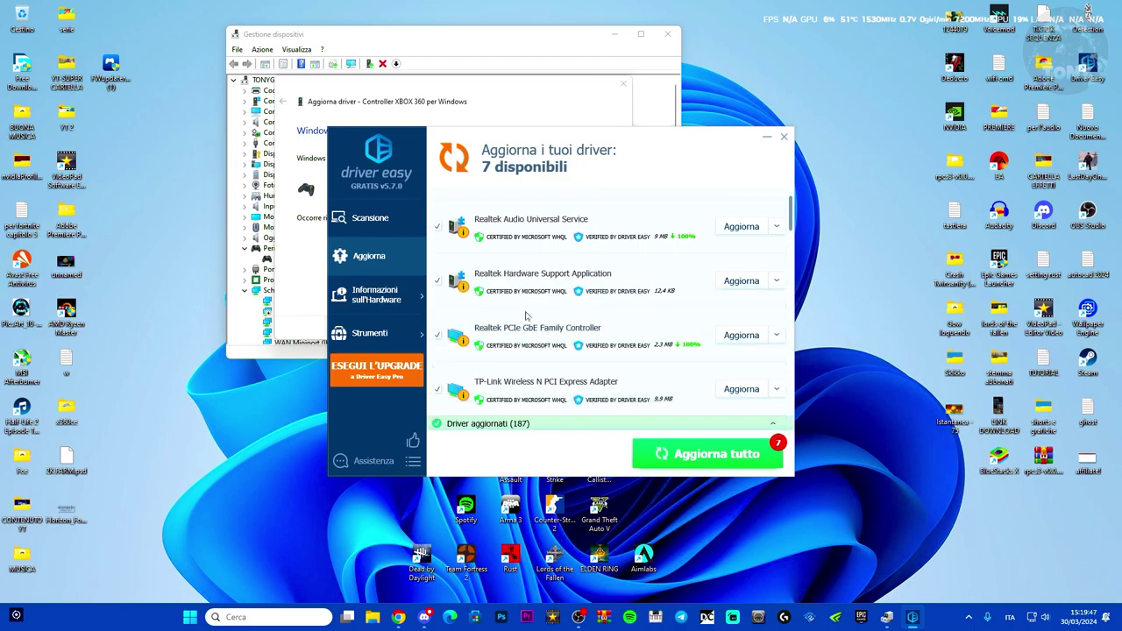
Download the Realtek Hardware Support Application driver, choosing Crea manualmente for the restore point and Installa manualmente for the installation.
{"action": "left_click_drag", "start_coordinate": [562, 134], "coordinate": [779, 97]}
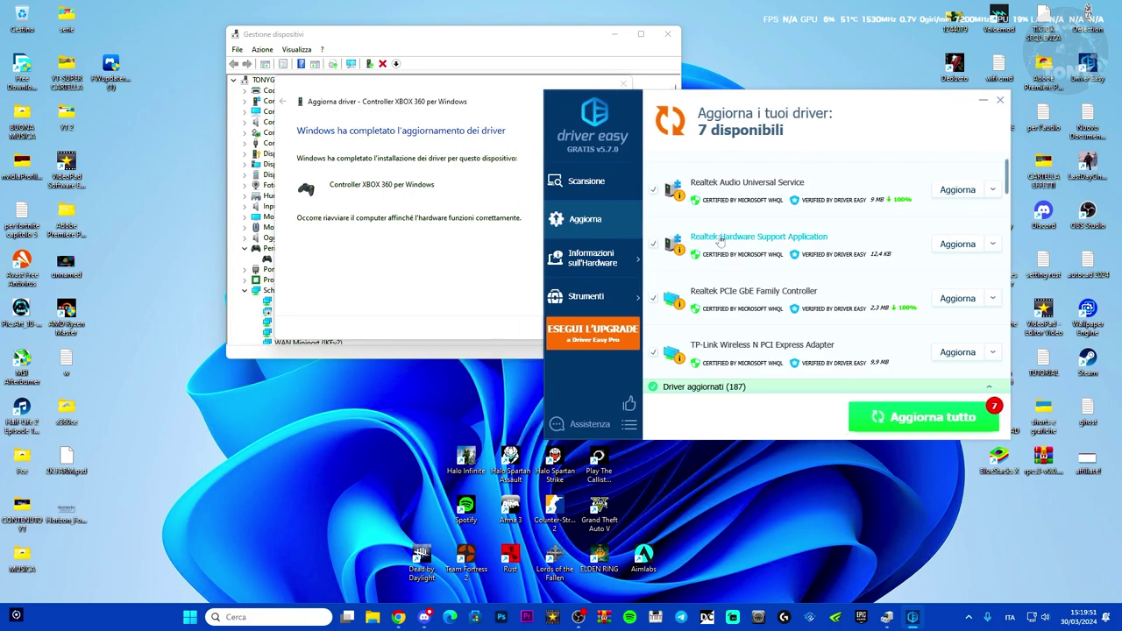
{"action": "left_click", "coordinate": [954, 246]}
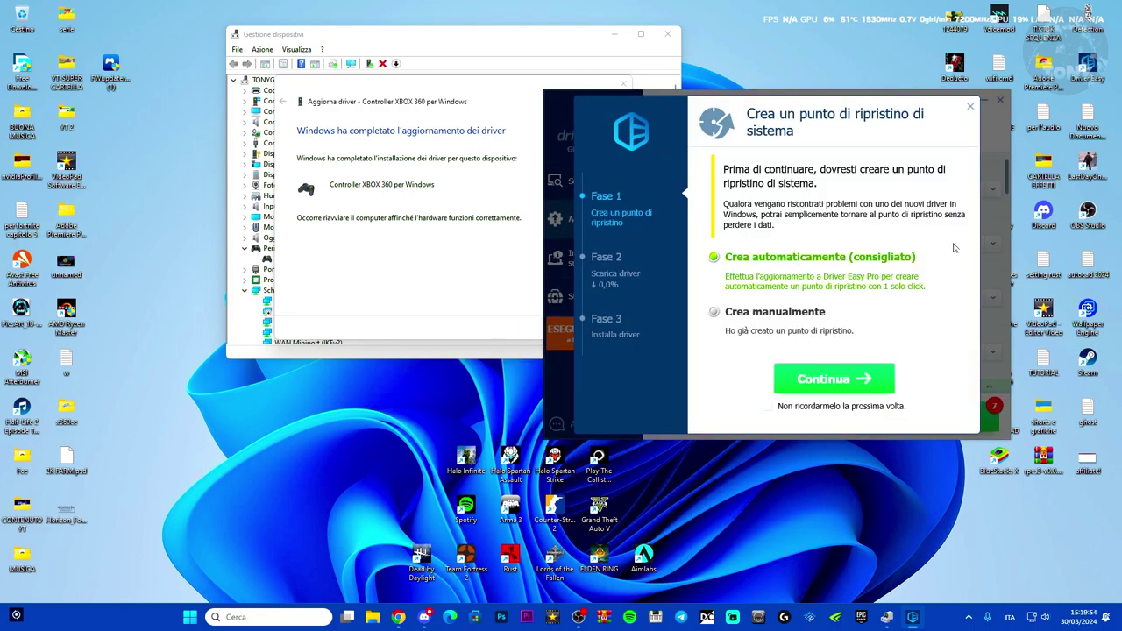
{"action": "left_click", "coordinate": [717, 316]}
{"action": "left_click", "coordinate": [846, 379]}
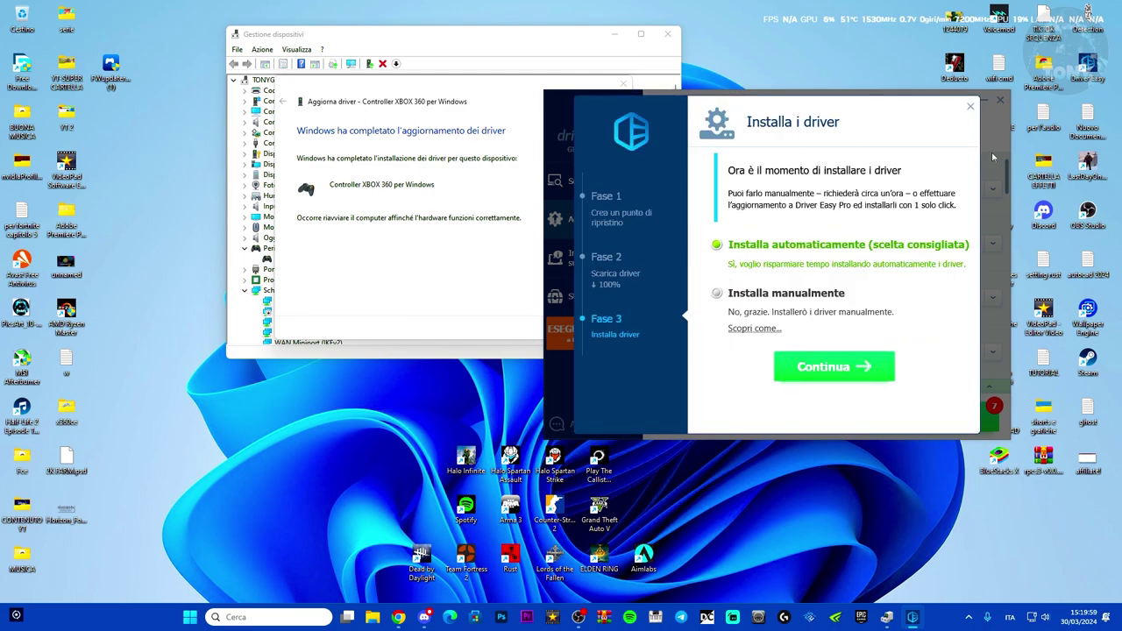
{"action": "left_click", "coordinate": [720, 296]}
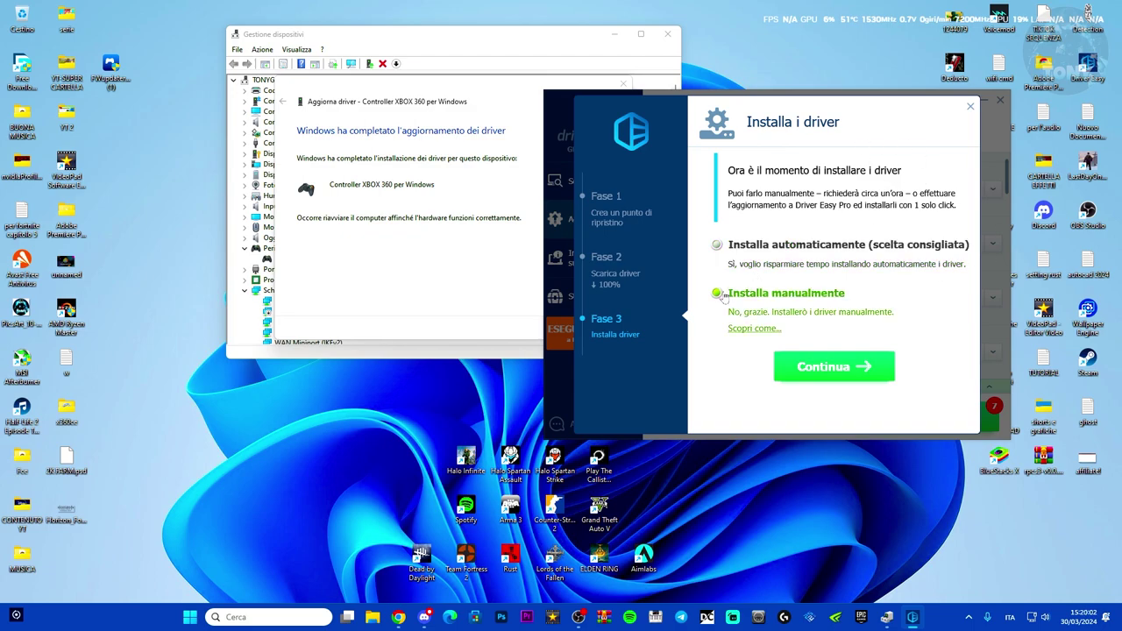
{"action": "left_click", "coordinate": [858, 369]}
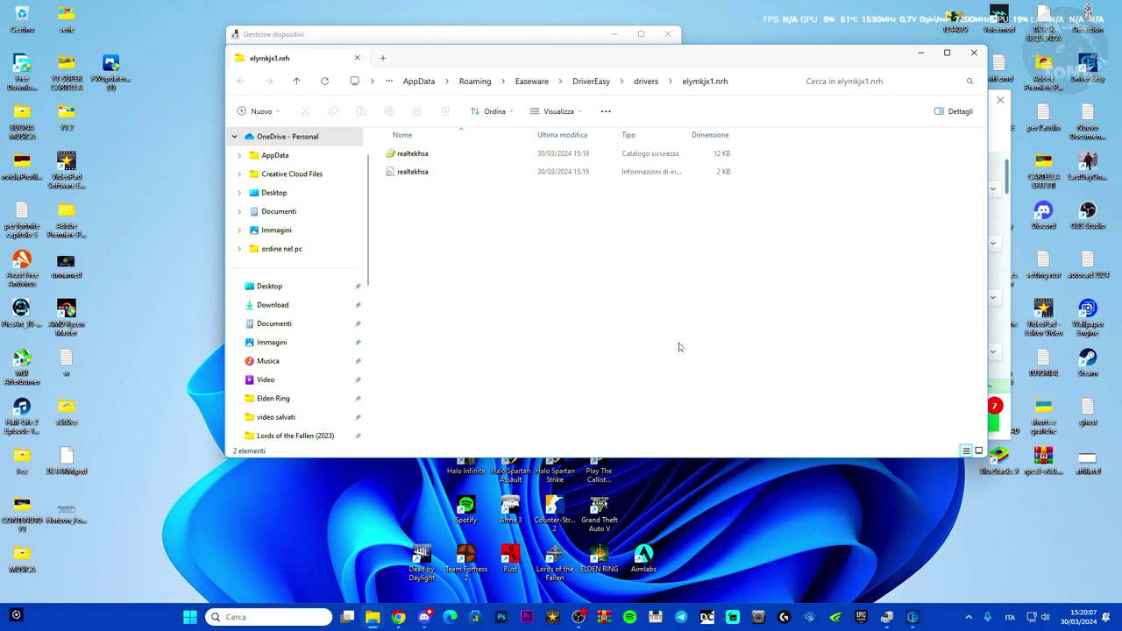
Copy the full path of the downloaded Realtek driver folder elymkjx1.nrh and close the folder window.
{"action": "left_click", "coordinate": [750, 83]}
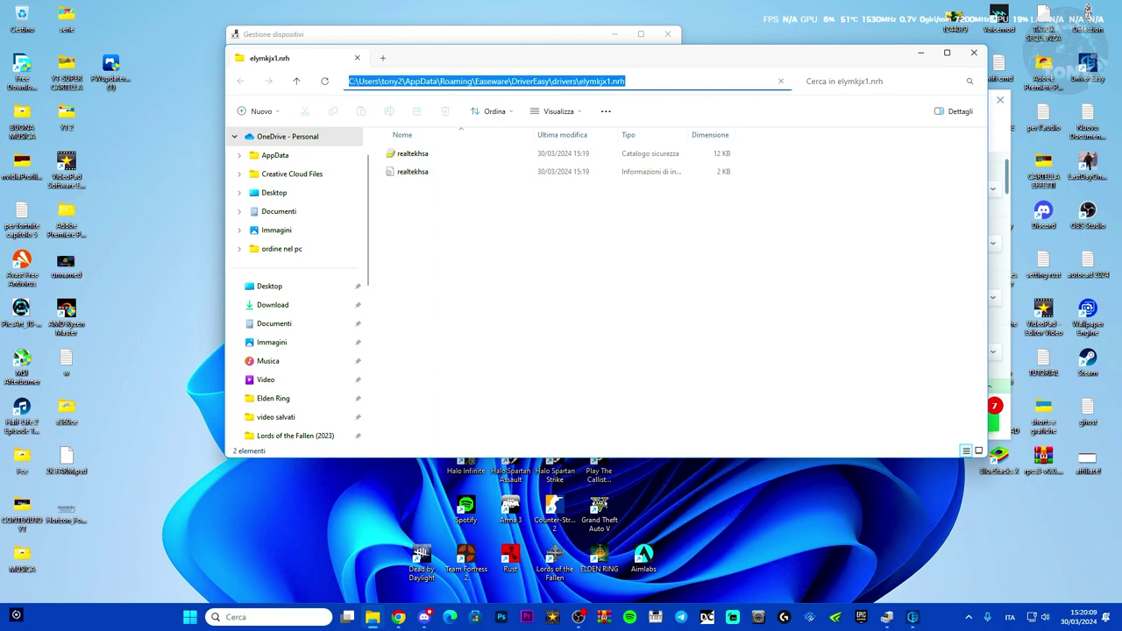
{"action": "left_click", "coordinate": [626, 80]}
{"action": "left_click_drag", "start_coordinate": [626, 81], "coordinate": [348, 81]}
{"action": "right_click", "coordinate": [384, 84]}
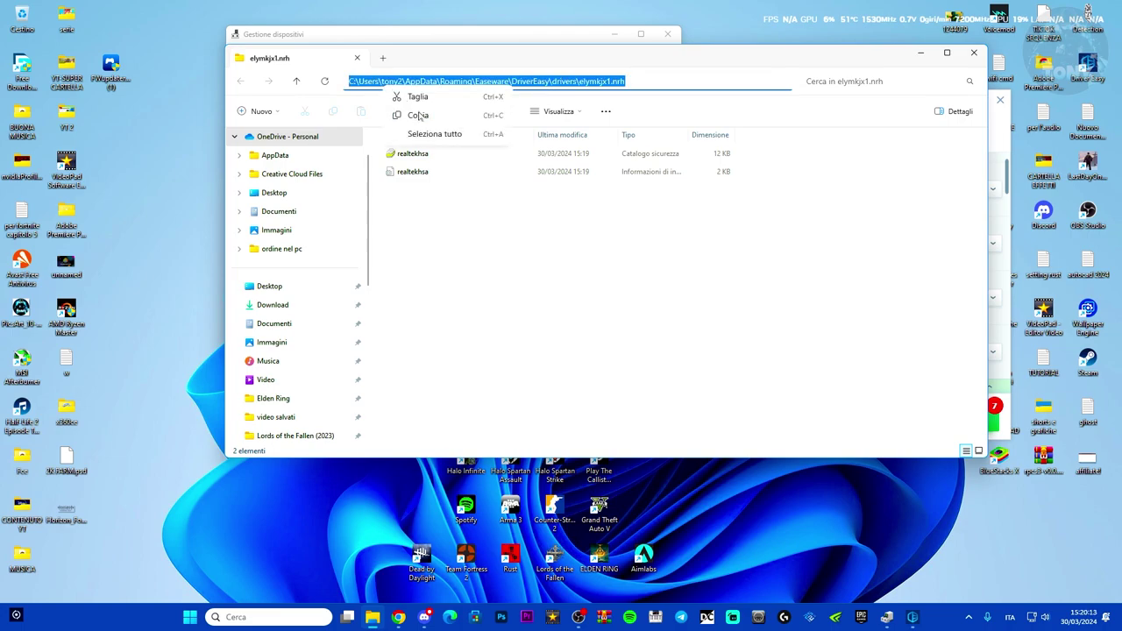
{"action": "left_click", "coordinate": [417, 115]}
{"action": "left_click", "coordinate": [973, 52]}
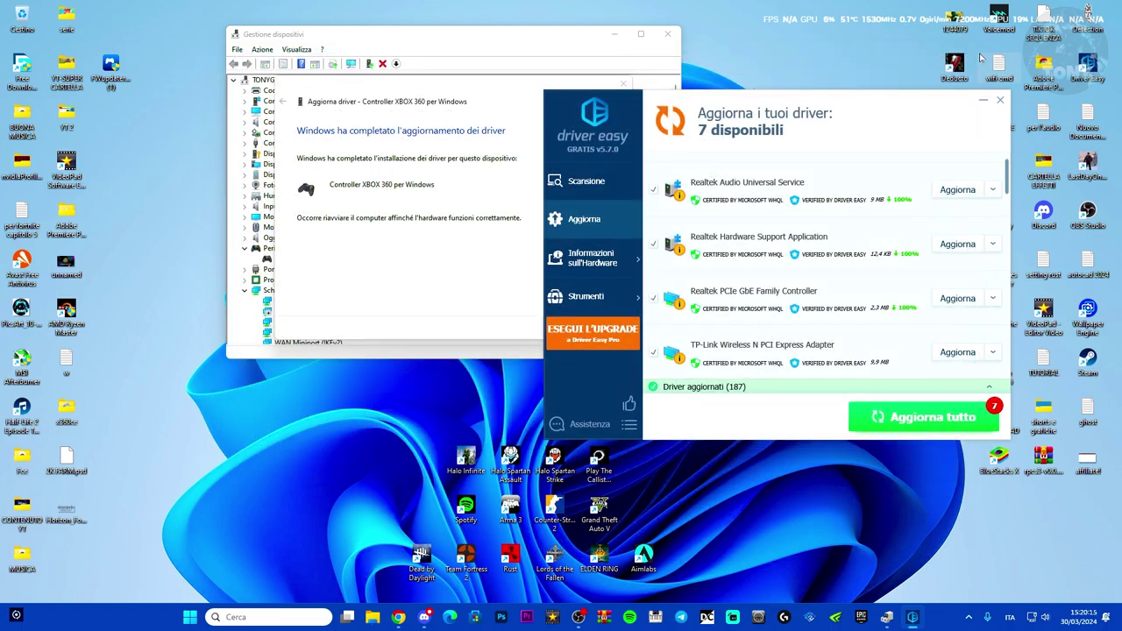
Minimize Driver Easy, close the finished driver update wizard and decline restarting the computer.
{"action": "left_click", "coordinate": [982, 100]}
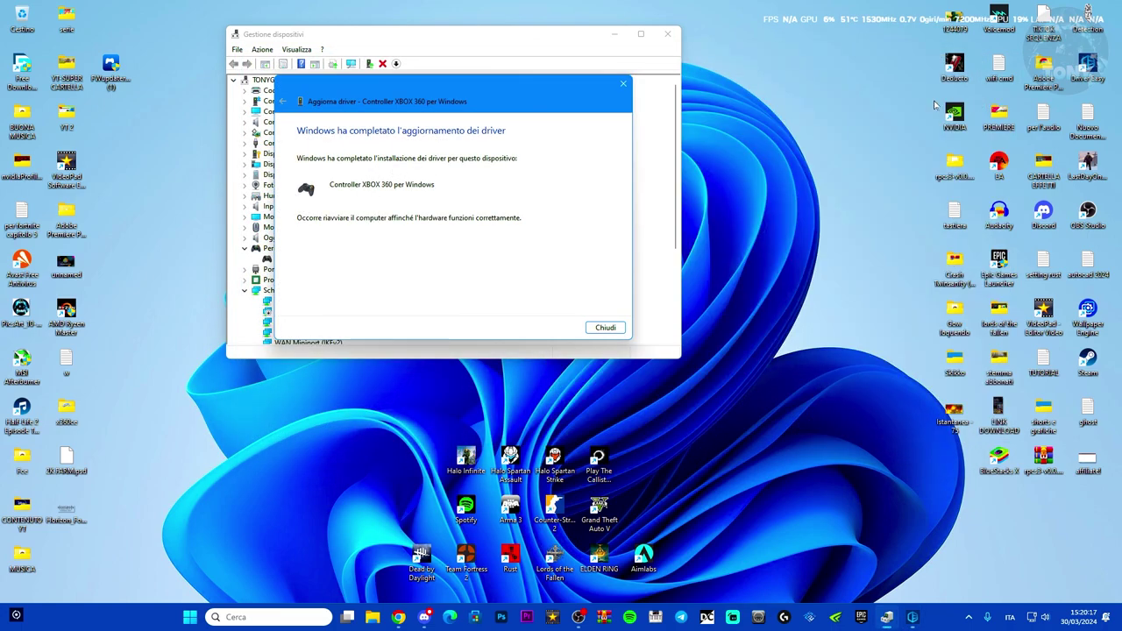
{"action": "left_click", "coordinate": [623, 85]}
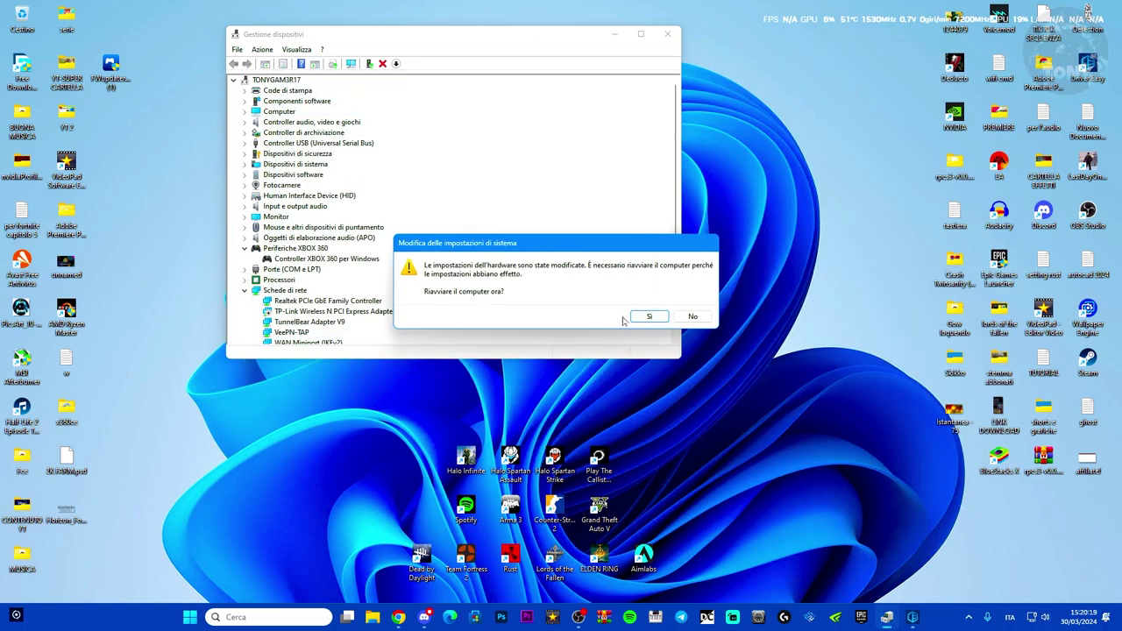
{"action": "left_click", "coordinate": [683, 317]}
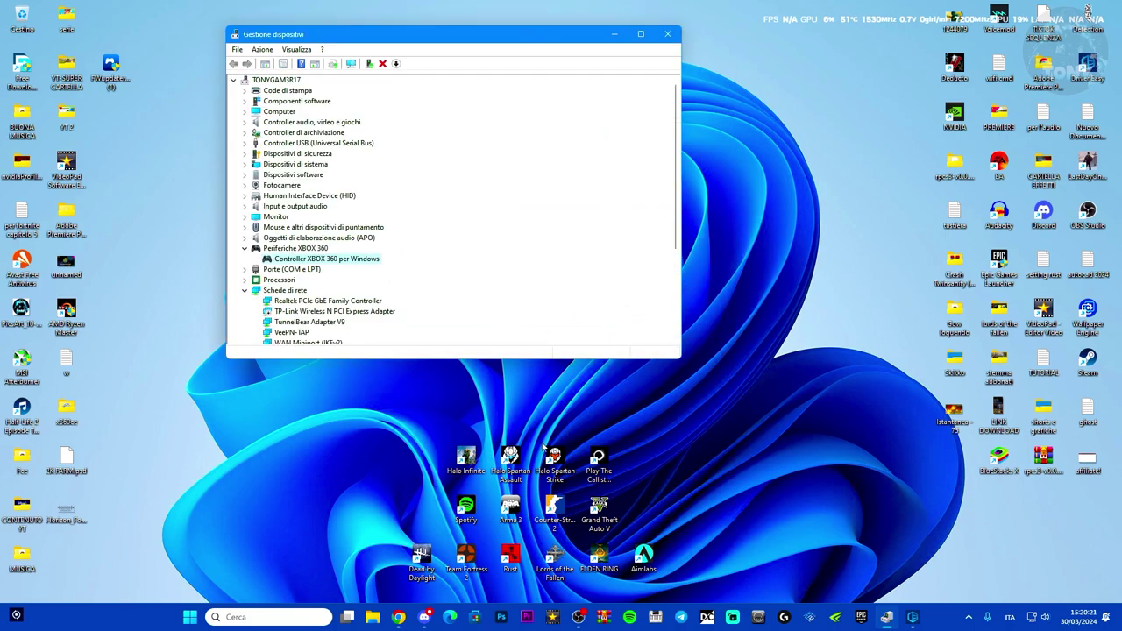
Start a manual driver update for Controller XBOX 360 per Windows with the copied folder path as search location, then cancel it and close Device Manager.
{"action": "right_click", "coordinate": [301, 262]}
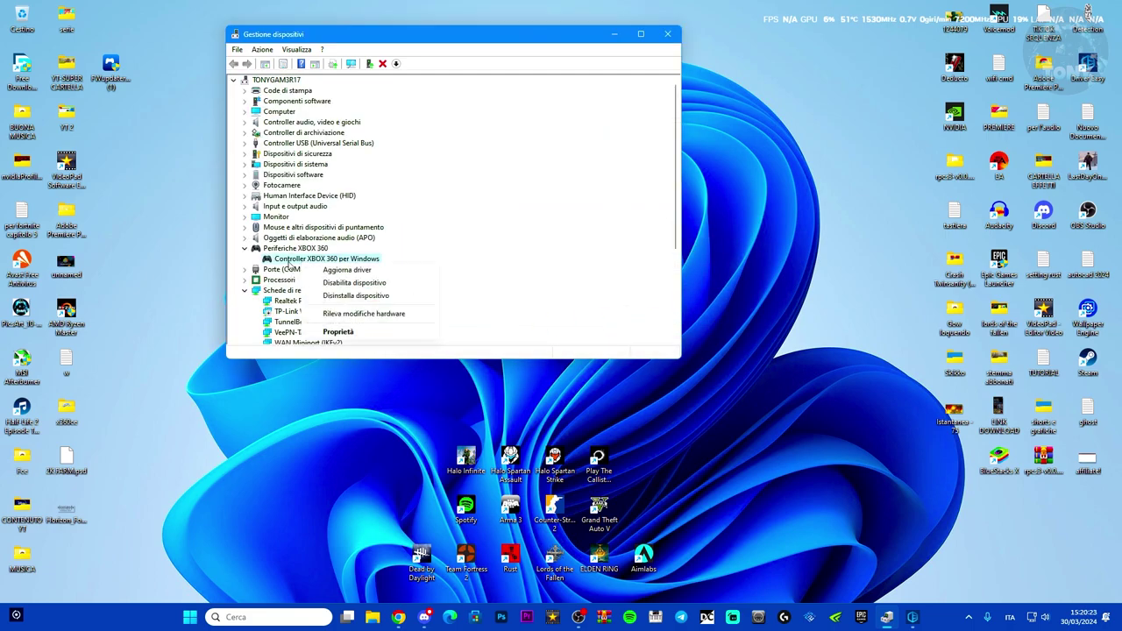
{"action": "left_click", "coordinate": [351, 270]}
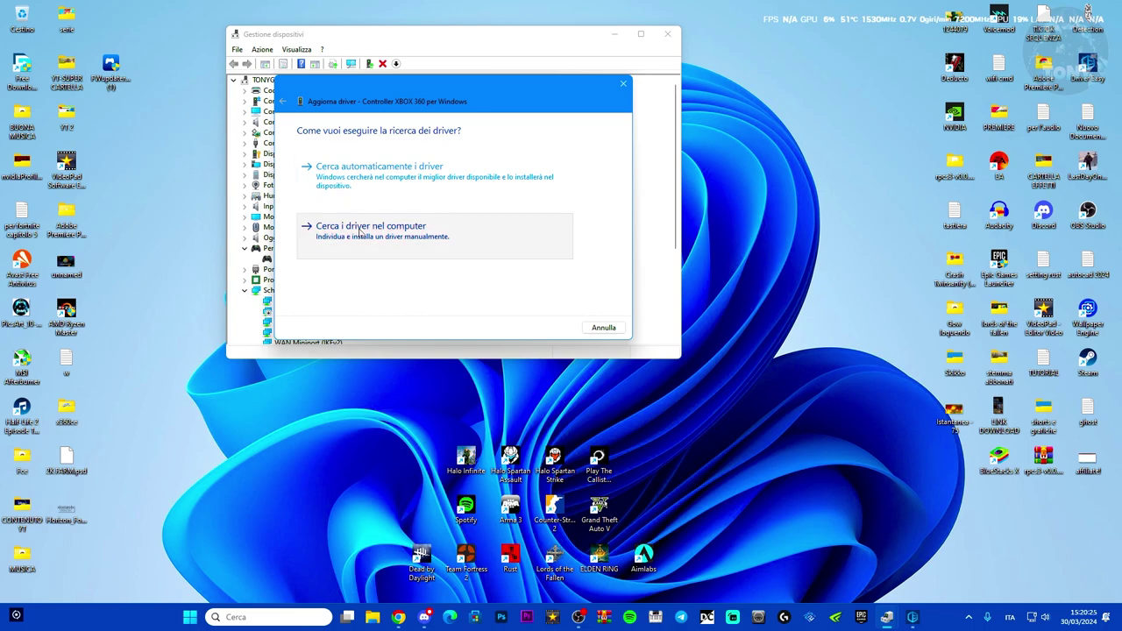
{"action": "left_click", "coordinate": [360, 230]}
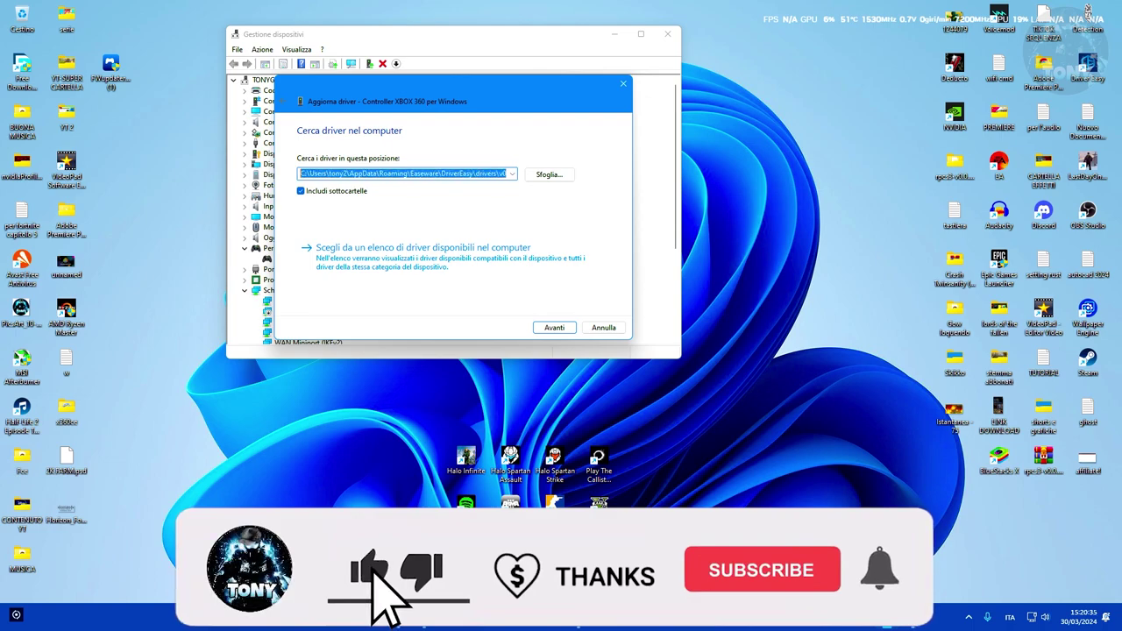
{"action": "key", "text": "ctrl+v"}
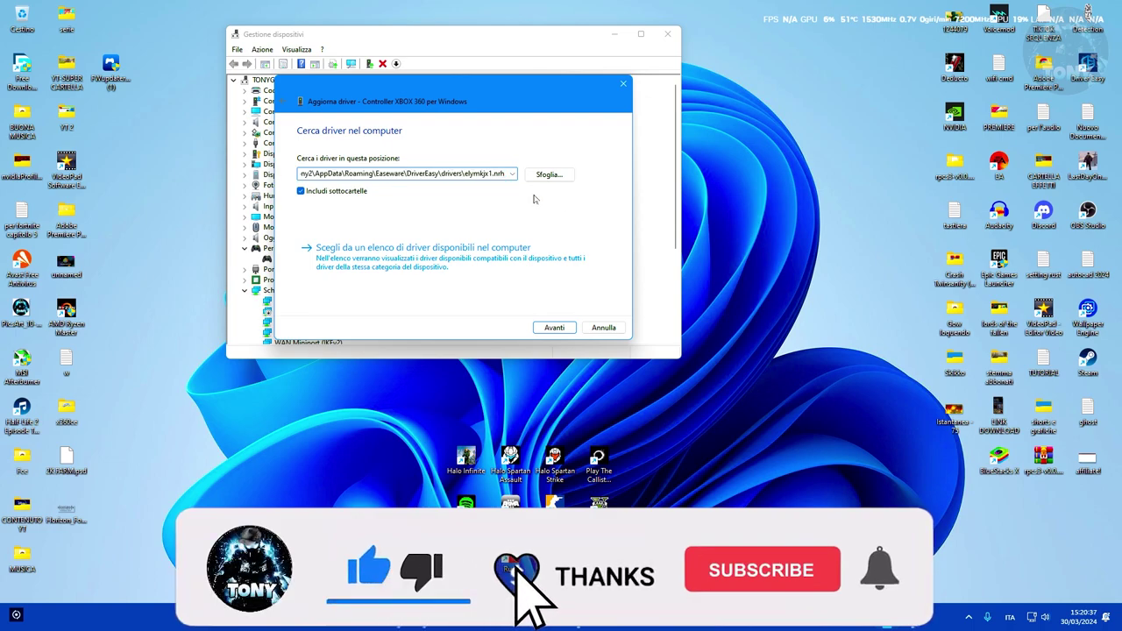
{"action": "mouse_move", "coordinate": [509, 173]}
{"action": "left_mouse_down"}
{"action": "mouse_move", "coordinate": [303, 174]}
{"action": "mouse_move", "coordinate": [515, 174]}
{"action": "left_mouse_up"}
{"action": "left_click", "coordinate": [623, 83]}
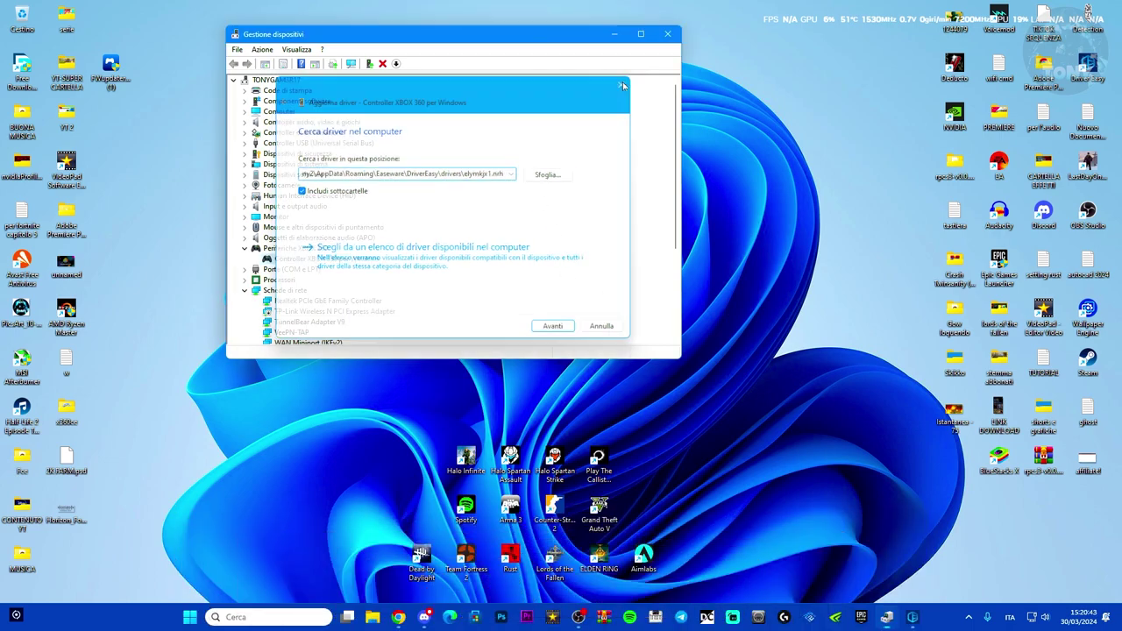
{"action": "left_click", "coordinate": [667, 33]}
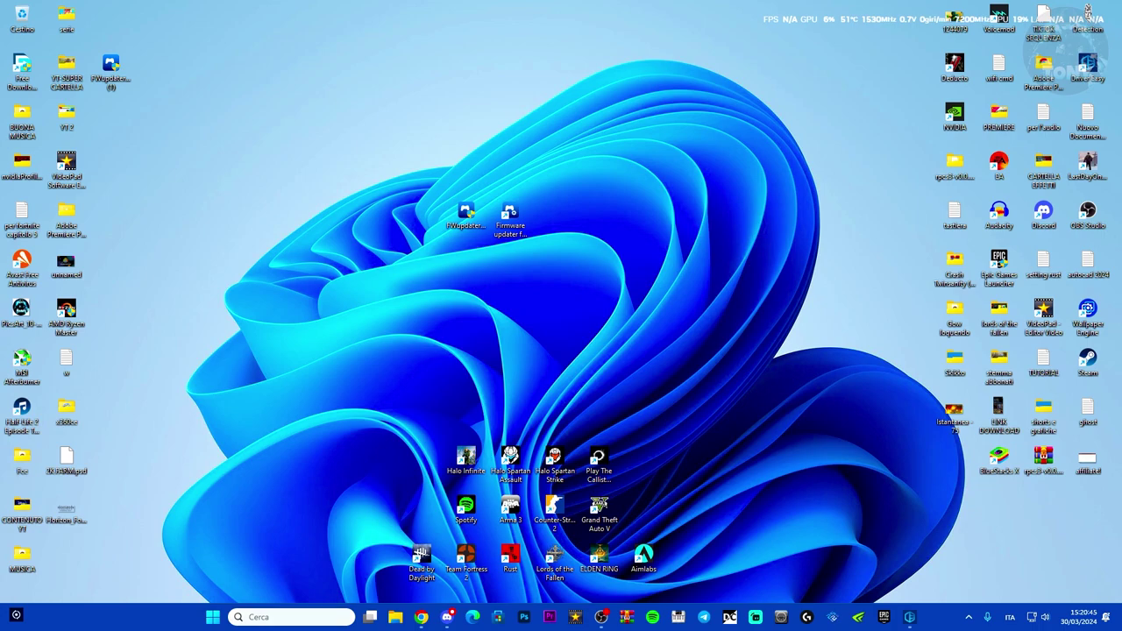
Open Configura dispositivi di gioco USB from Windows search and check the Test properties of Controller (USB Controller).
{"action": "left_click", "coordinate": [259, 617]}
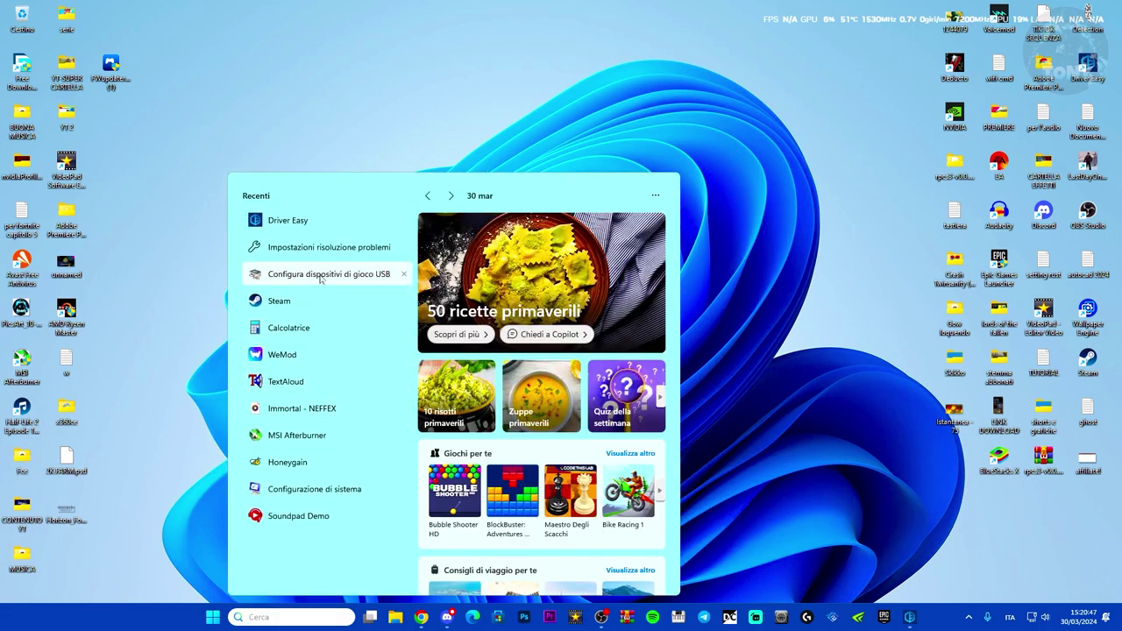
{"action": "left_click", "coordinate": [318, 277]}
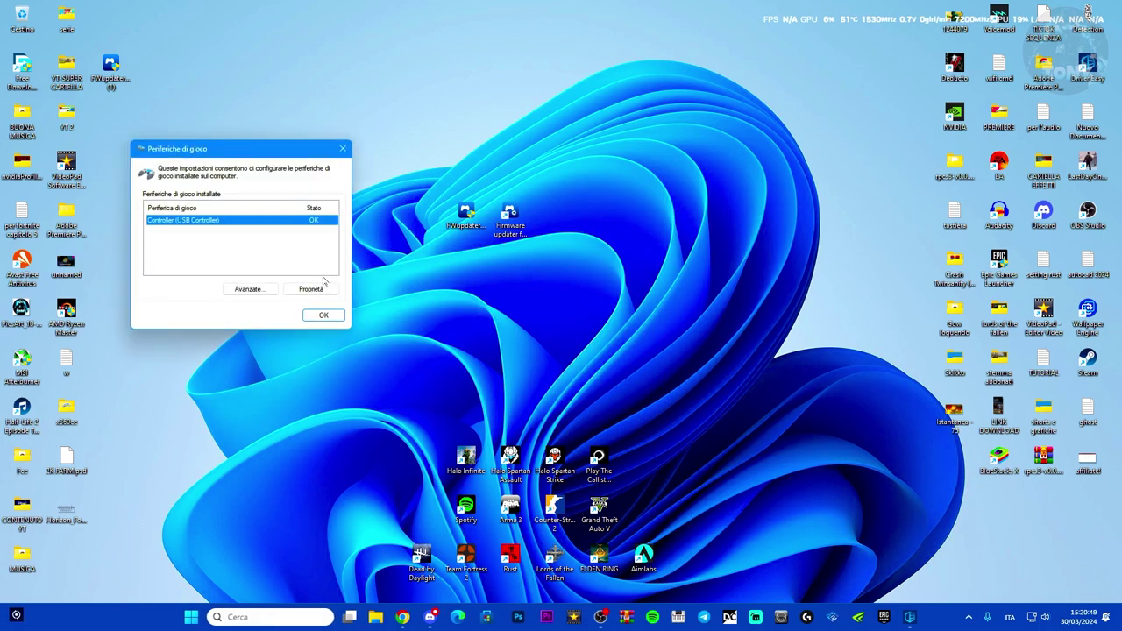
{"action": "left_click_drag", "start_coordinate": [251, 151], "coordinate": [675, 134]}
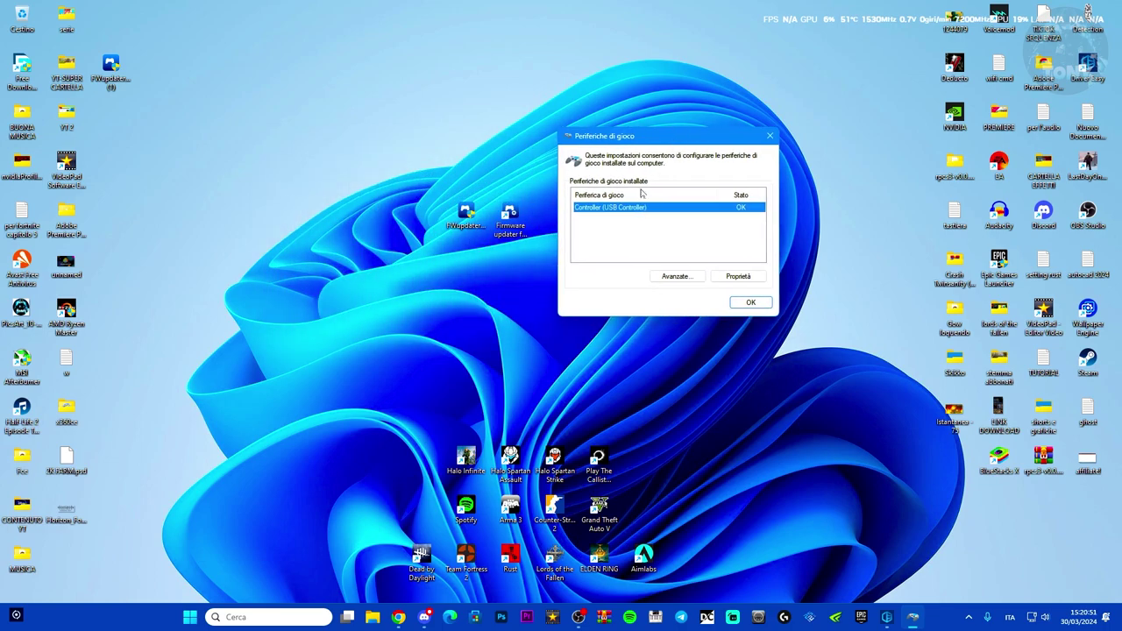
{"action": "double_click", "coordinate": [680, 210]}
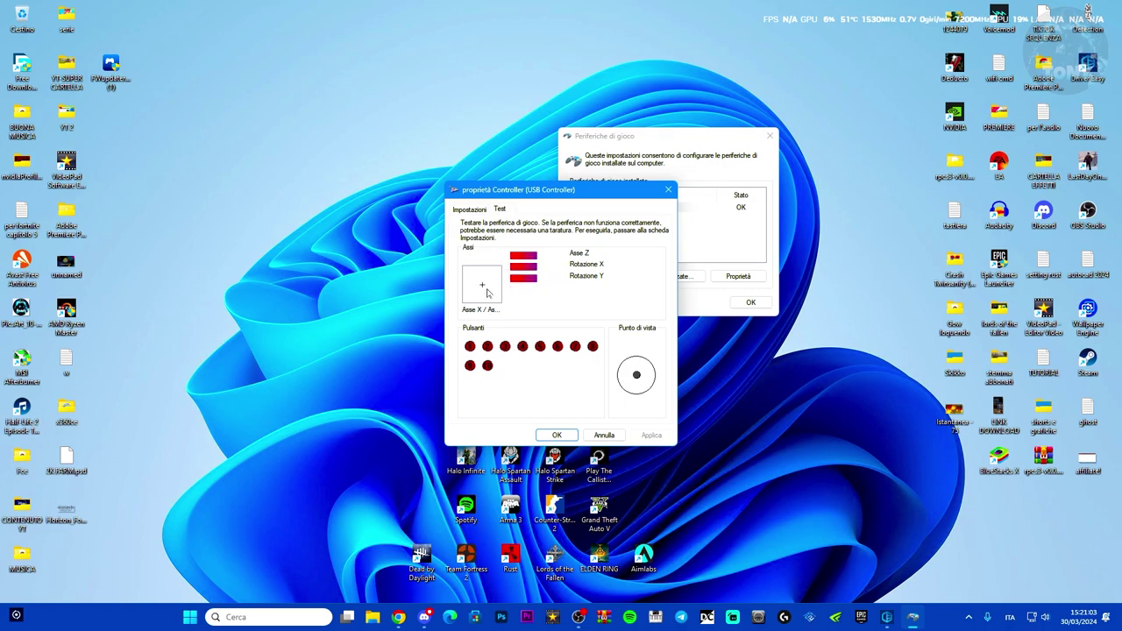
{"action": "left_click", "coordinate": [557, 435]}
{"action": "left_click", "coordinate": [738, 276]}
{"action": "key", "text": "Escape"}
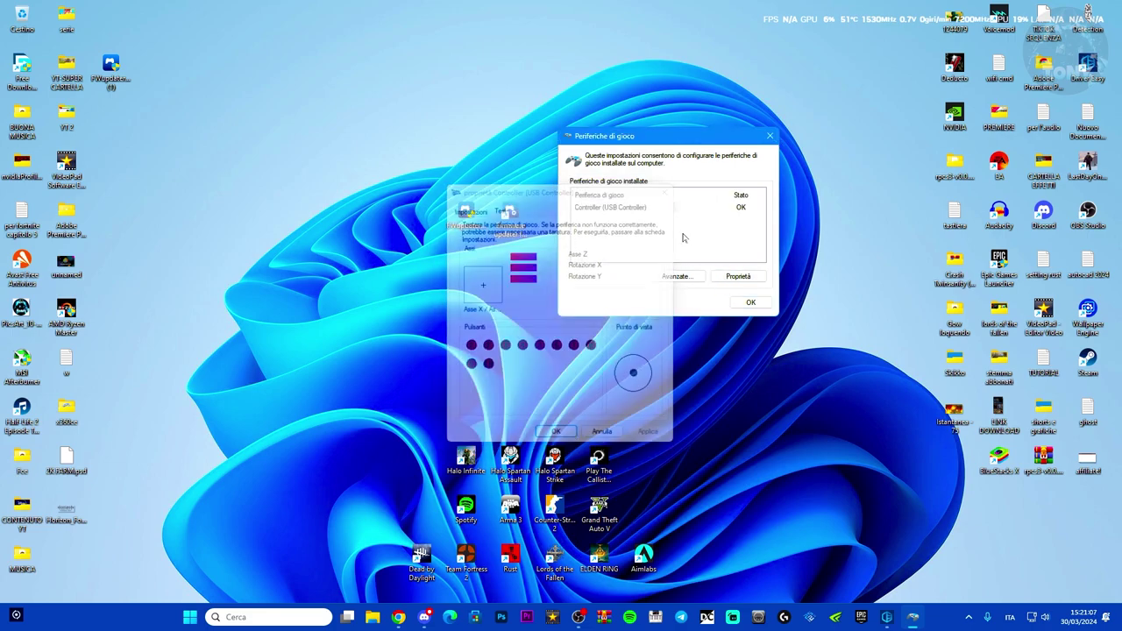
Confirm Controller (USB Controller) as the preferred device in the advanced game controller settings and close the game controllers window.
{"action": "left_click", "coordinate": [676, 276]}
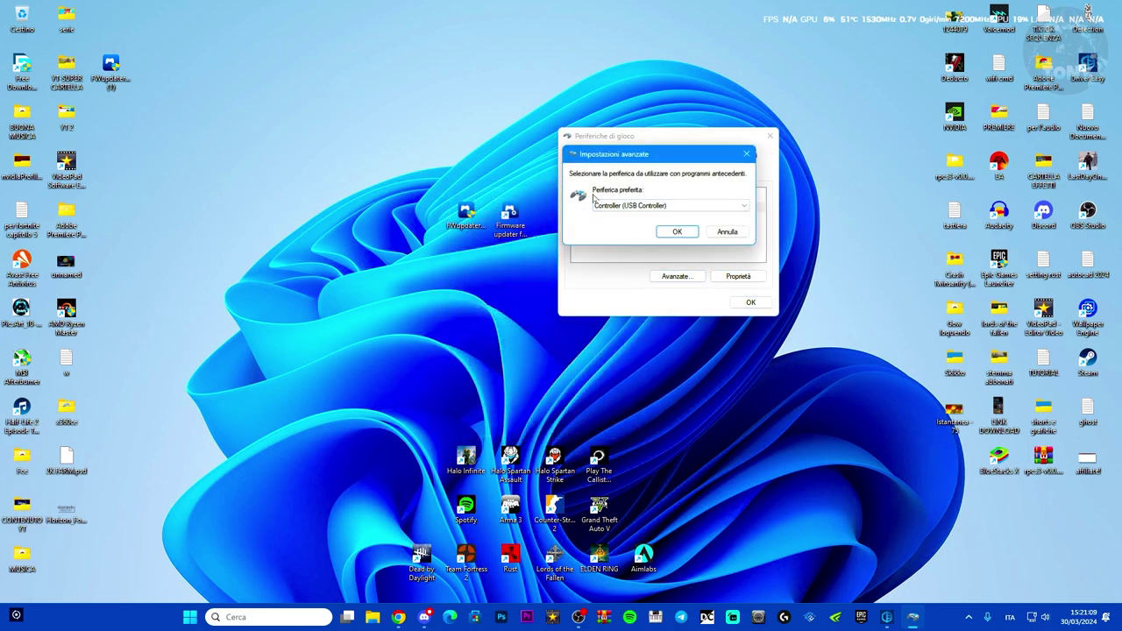
{"action": "left_click_drag", "start_coordinate": [672, 155], "coordinate": [407, 153]}
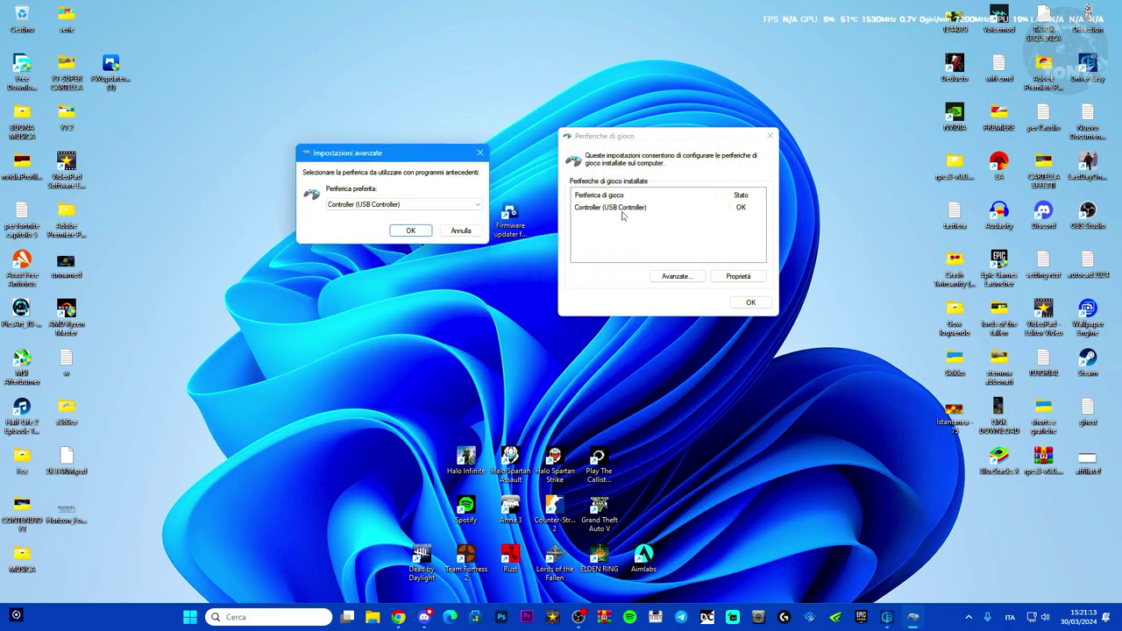
{"action": "left_click", "coordinate": [359, 205]}
{"action": "left_click", "coordinate": [368, 207]}
{"action": "left_click", "coordinate": [368, 206]}
{"action": "left_click", "coordinate": [364, 215]}
{"action": "left_click", "coordinate": [410, 230]}
{"action": "left_click", "coordinate": [743, 303]}
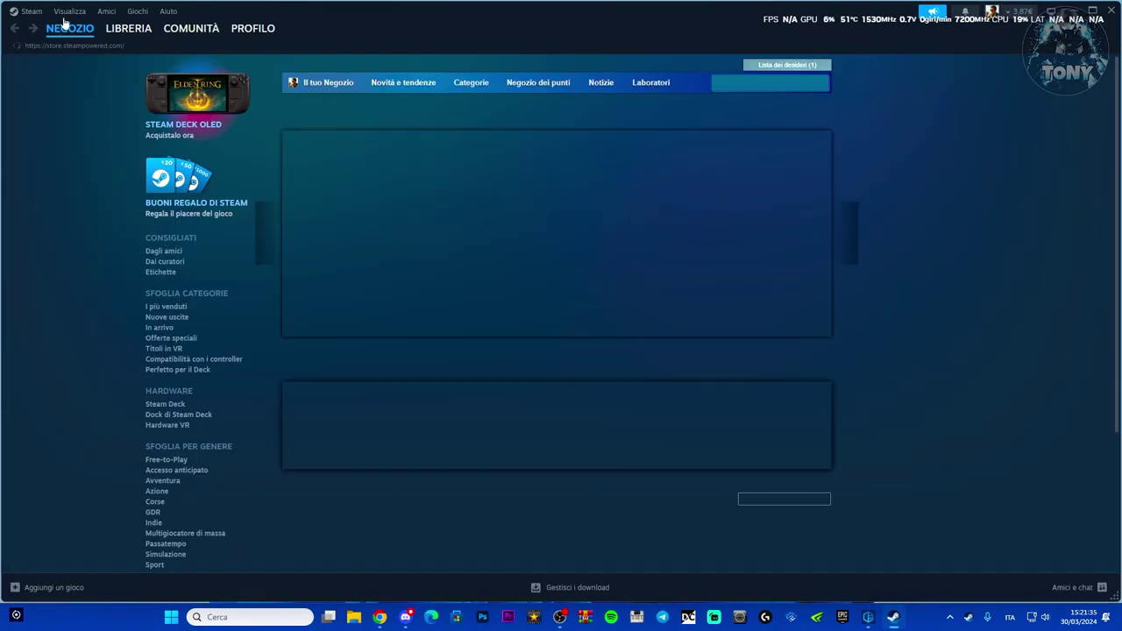
Switch Steam to Big Picture mode and open its Controller settings.
{"action": "left_click", "coordinate": [70, 11]}
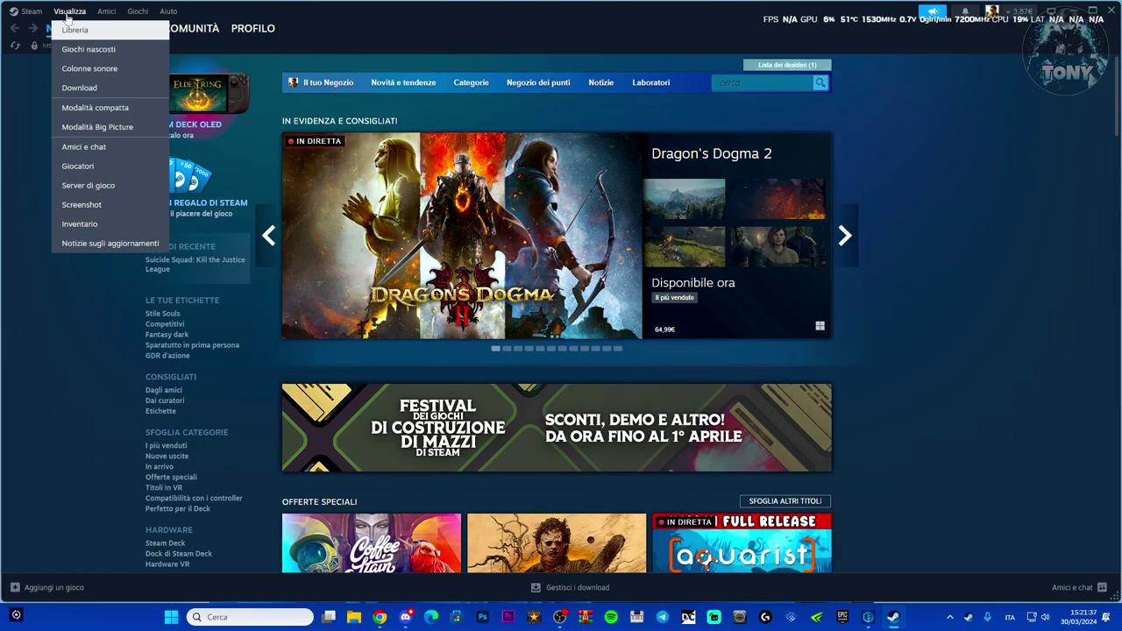
{"action": "left_click", "coordinate": [97, 127]}
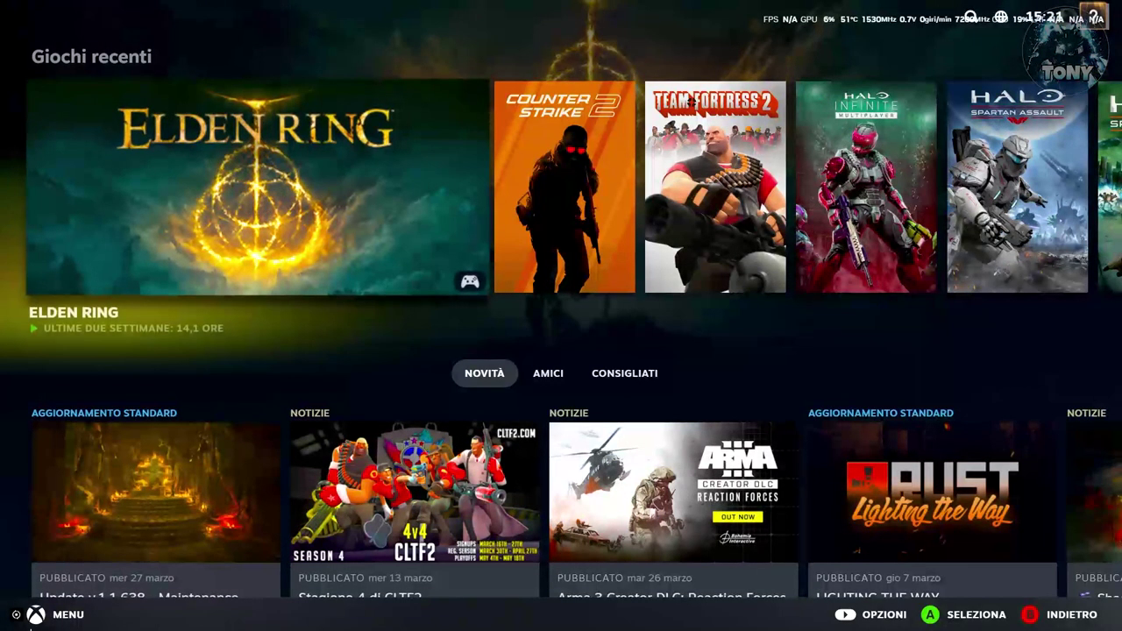
{"action": "left_click", "coordinate": [48, 614]}
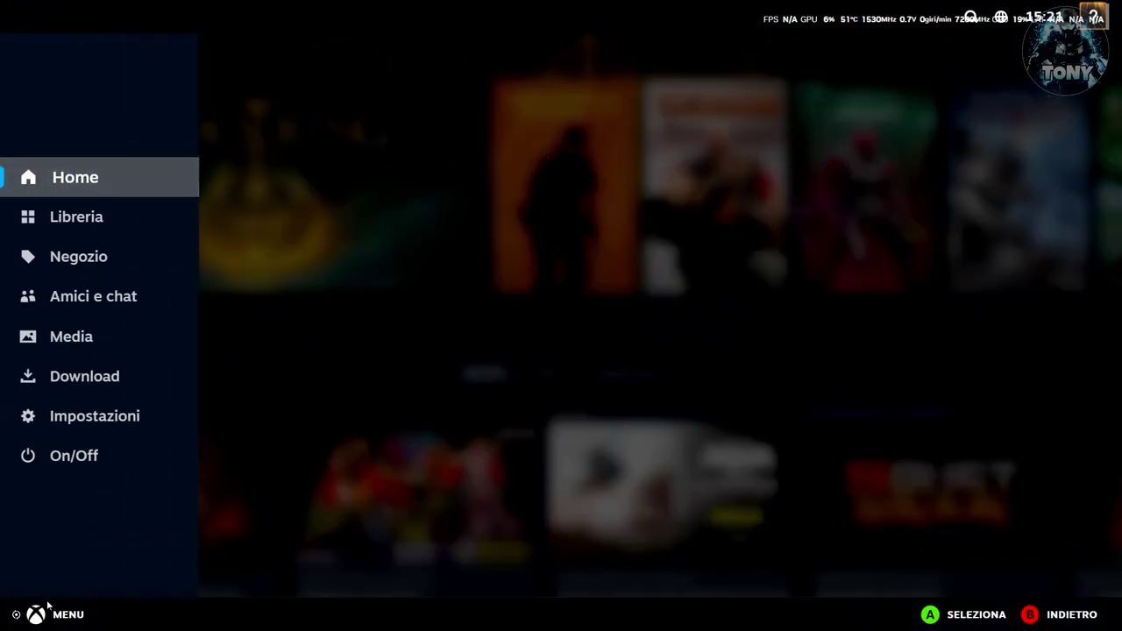
{"action": "left_click", "coordinate": [71, 426]}
{"action": "left_click", "coordinate": [175, 279]}
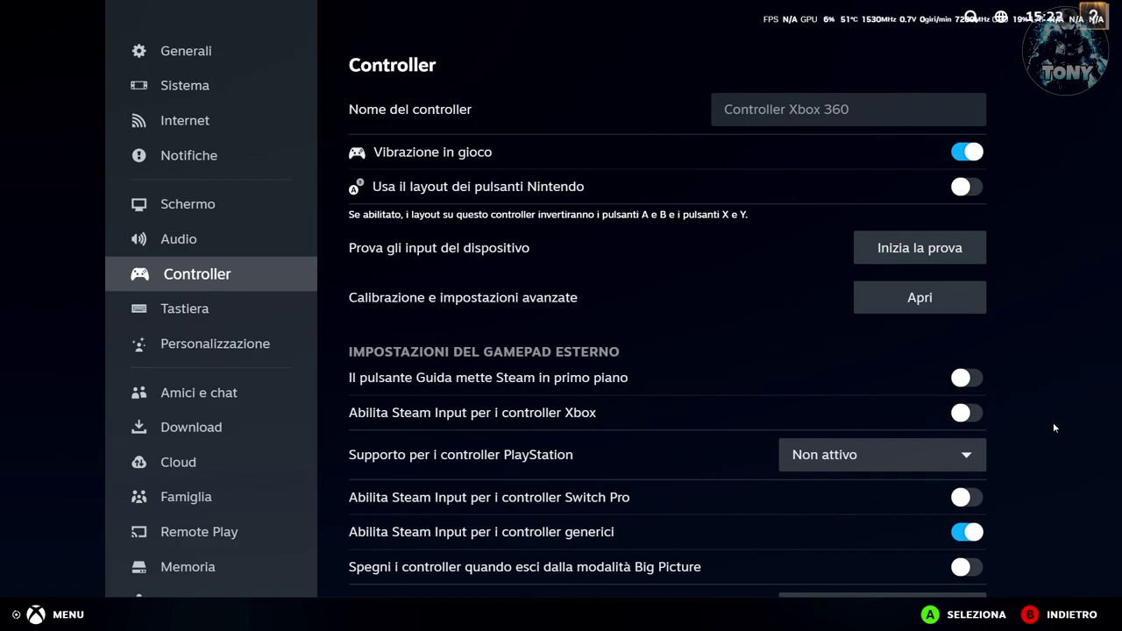
Review the Controller settings and run the device input test for the Xbox 360 controller.
{"action": "scroll", "coordinate": [645, 277], "scroll_direction": "down", "scroll_amount": 2}
{"action": "scroll", "coordinate": [641, 281], "scroll_direction": "up", "scroll_amount": 2}
{"action": "left_click", "coordinate": [897, 252]}
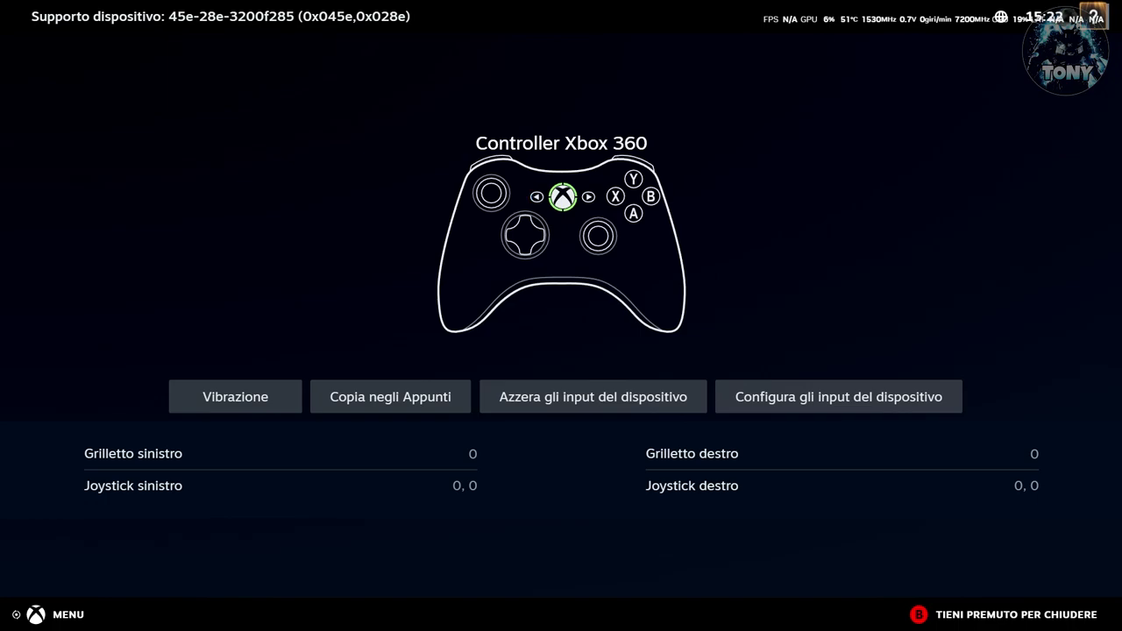
{"action": "key", "text": "Escape"}
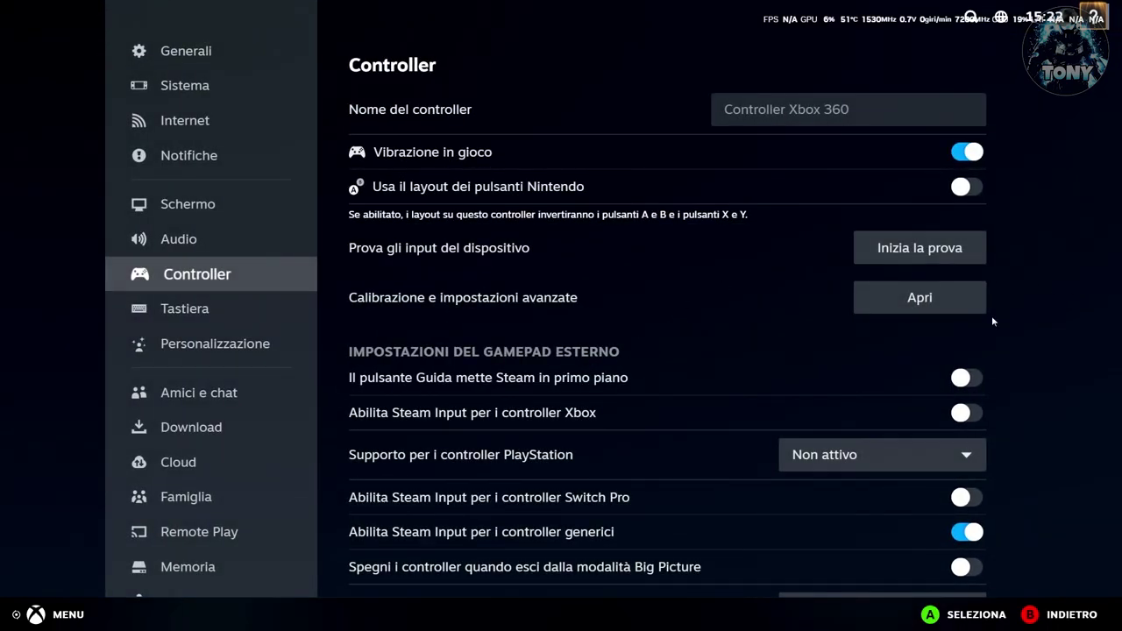
Set Supporto per i controller PlayStation to Attivo in the external gamepad settings.
{"action": "scroll", "coordinate": [464, 440], "scroll_direction": "down", "scroll_amount": 1}
{"action": "scroll", "coordinate": [465, 438], "scroll_direction": "down", "scroll_amount": 3}
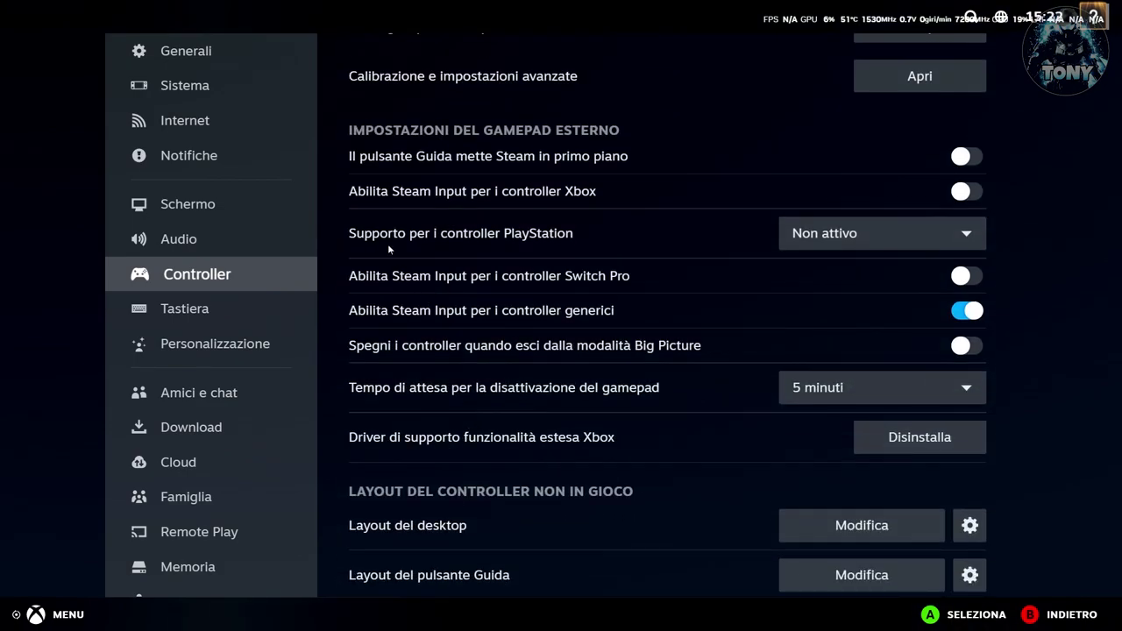
{"action": "left_click", "coordinate": [885, 233]}
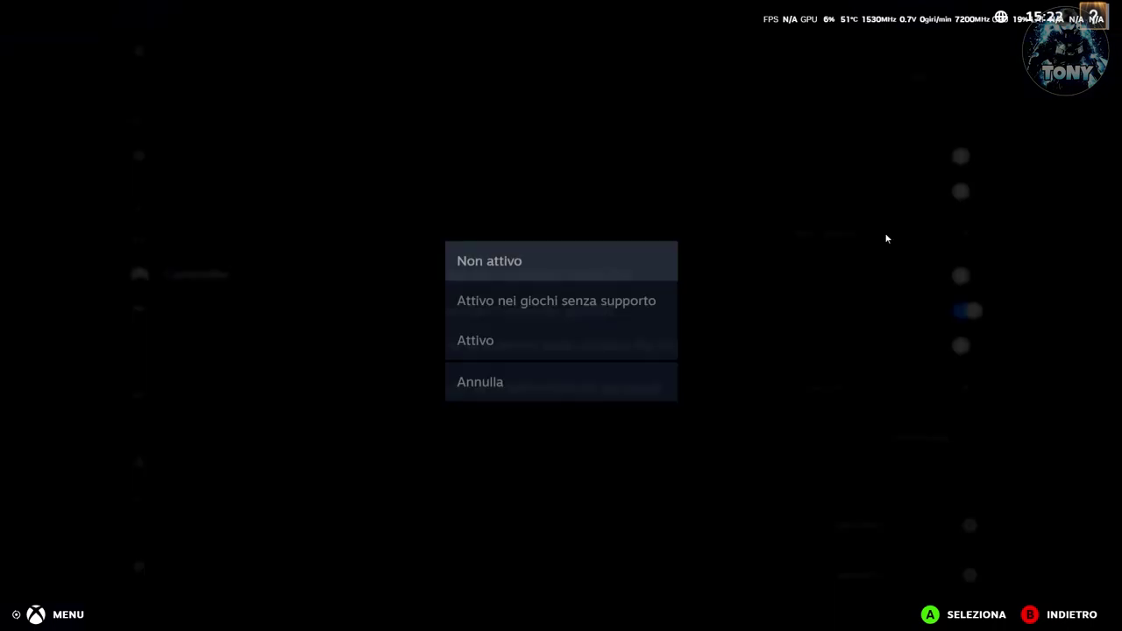
{"action": "left_click", "coordinate": [473, 322]}
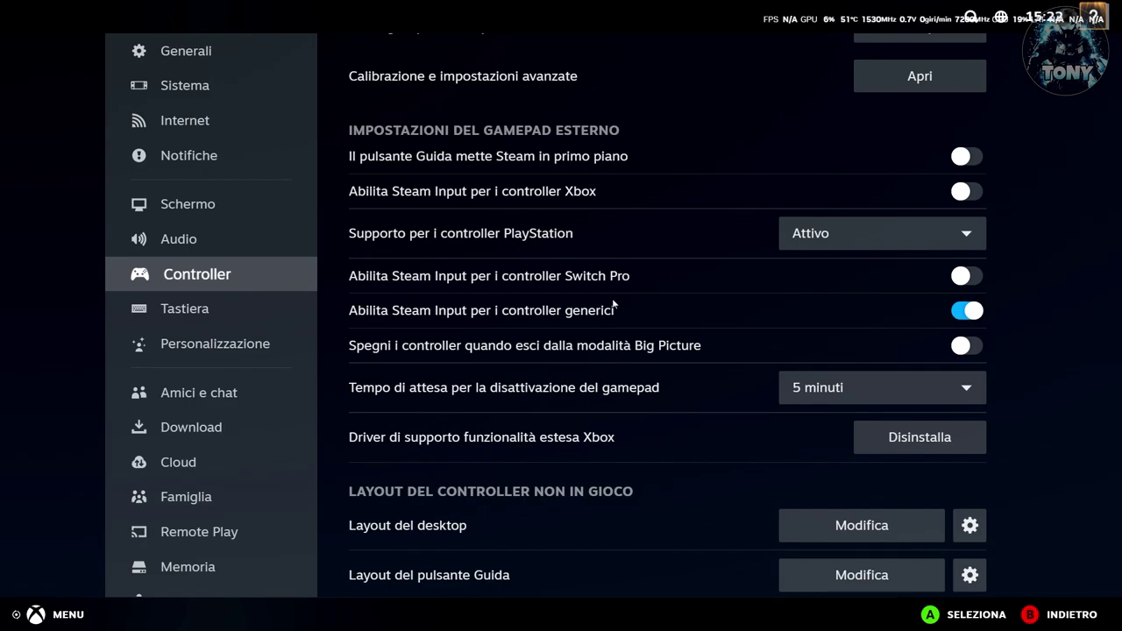
Enable Steam Input for Switch Pro controllers and for Xbox controllers.
{"action": "left_click", "coordinate": [967, 287]}
{"action": "scroll", "coordinate": [724, 342], "scroll_direction": "up", "scroll_amount": 2}
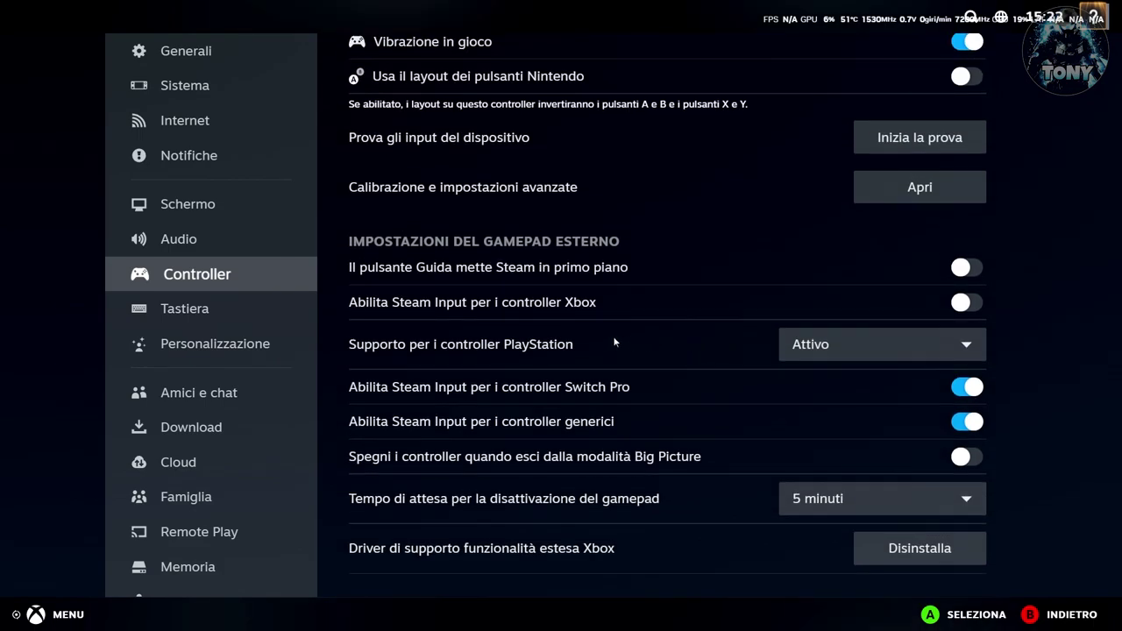
{"action": "scroll", "coordinate": [621, 336], "scroll_direction": "up", "scroll_amount": 2}
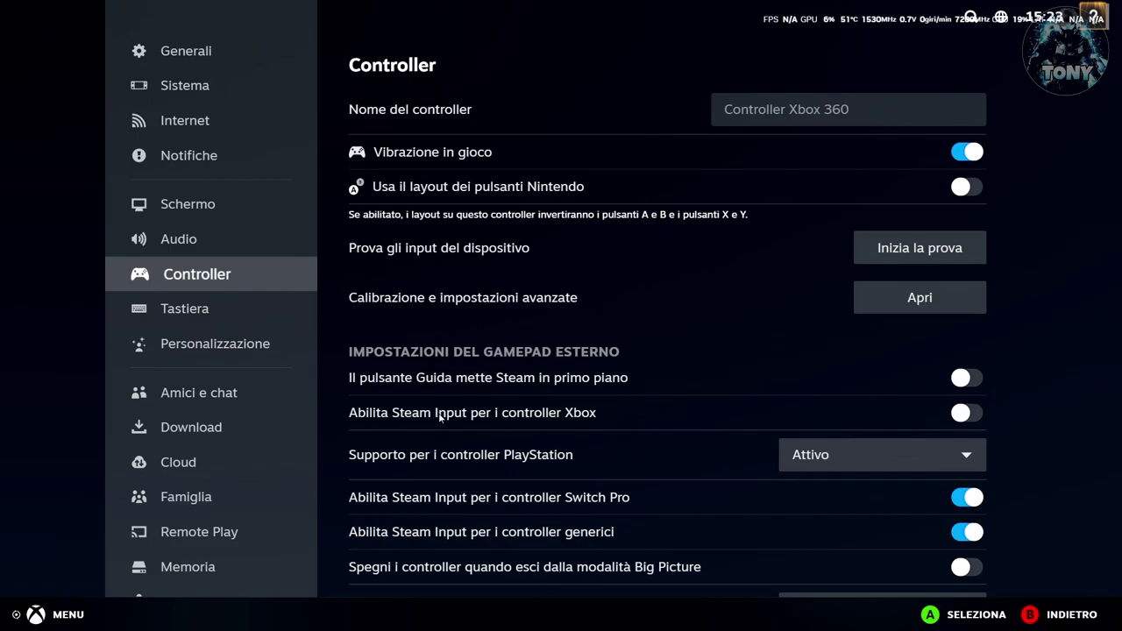
{"action": "left_click", "coordinate": [979, 414]}
Open the desktop controller layout, examine its button, joystick and D-pad assignments, and return to the layout settings.
{"action": "scroll", "coordinate": [701, 418], "scroll_direction": "down", "scroll_amount": 3}
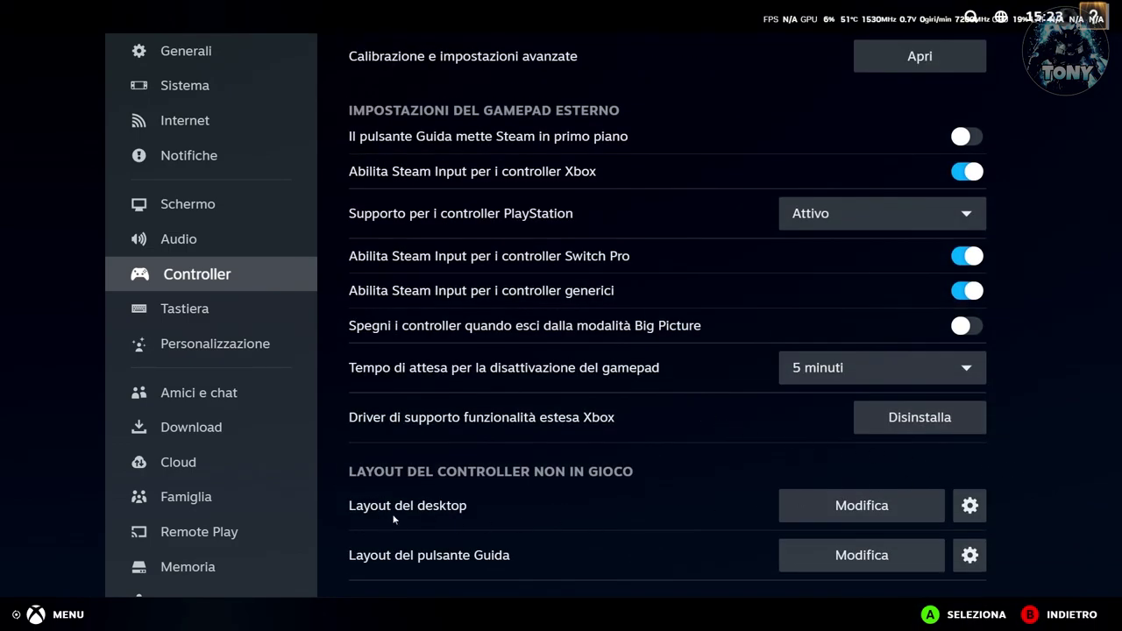
{"action": "left_click", "coordinate": [864, 518]}
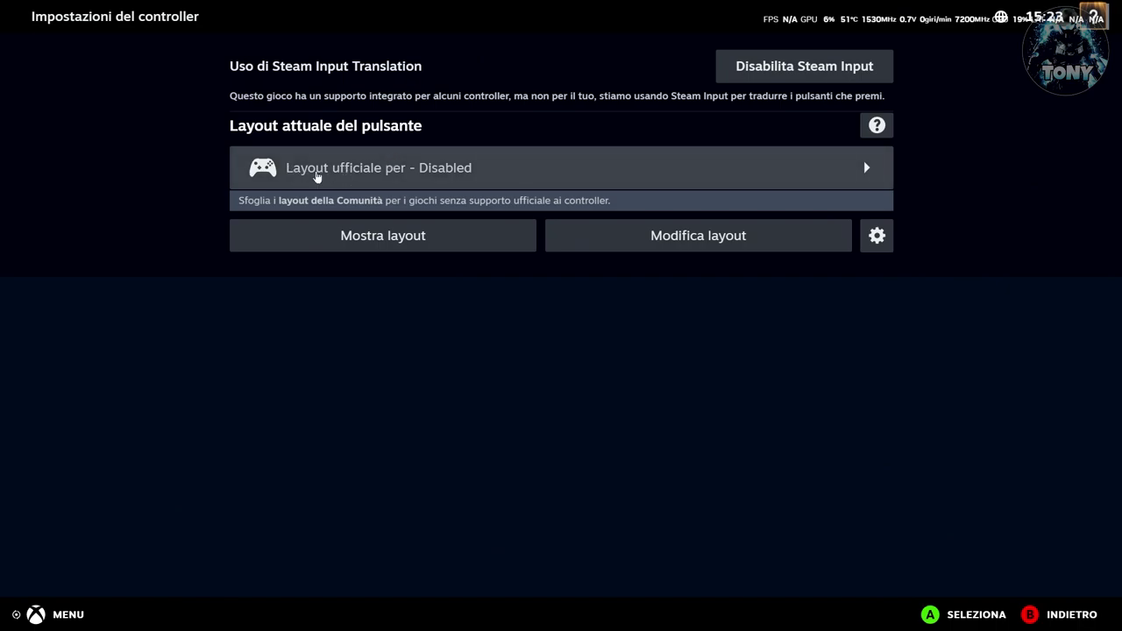
{"action": "left_click", "coordinate": [394, 249]}
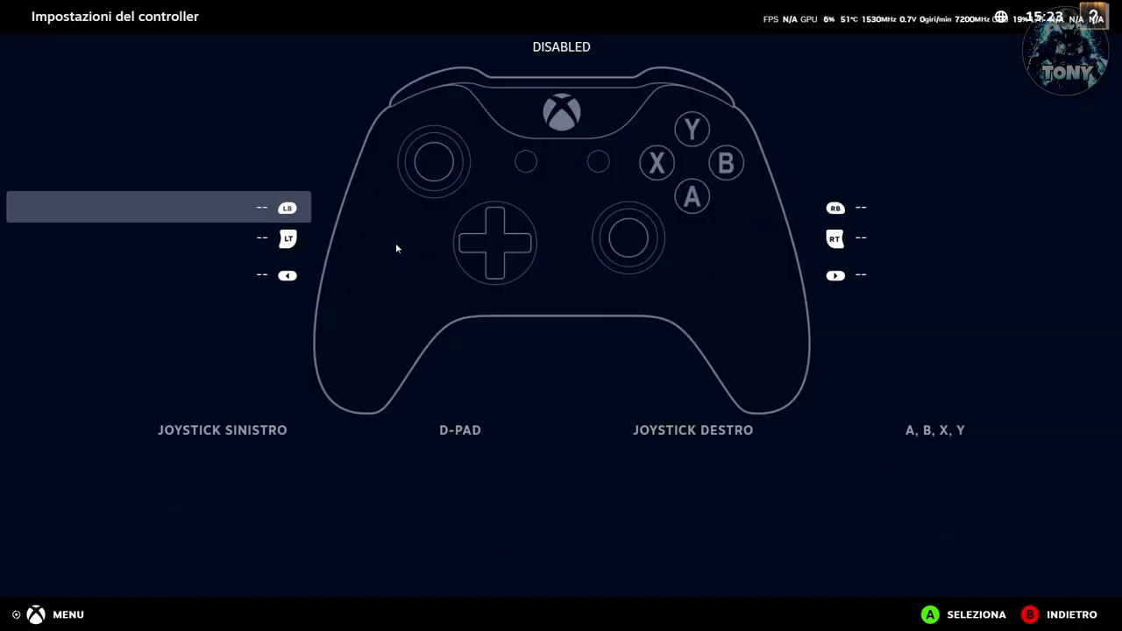
{"action": "key", "text": "Down"}
{"action": "key", "text": "Right"}
{"action": "key", "text": "Left"}
{"action": "key", "text": "Up"}
{"action": "key", "text": "Down"}
{"action": "key", "text": "Escape"}
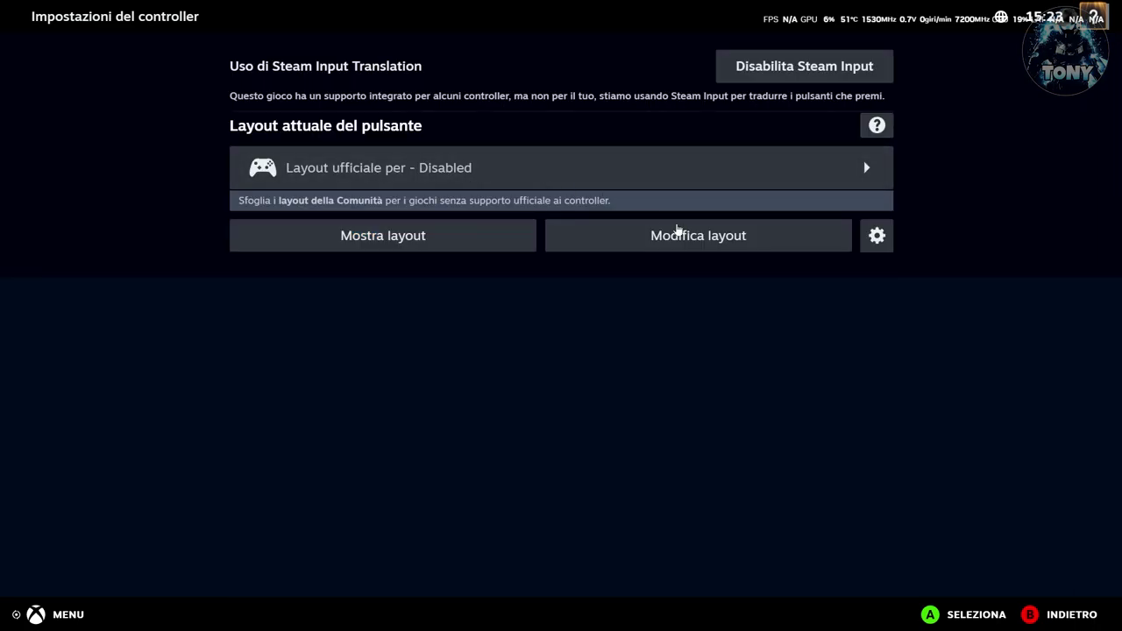
Open the current desktop layout for editing, examine its button, D-pad, trigger and joystick pages, and return to the layout overview.
{"action": "left_click", "coordinate": [713, 251]}
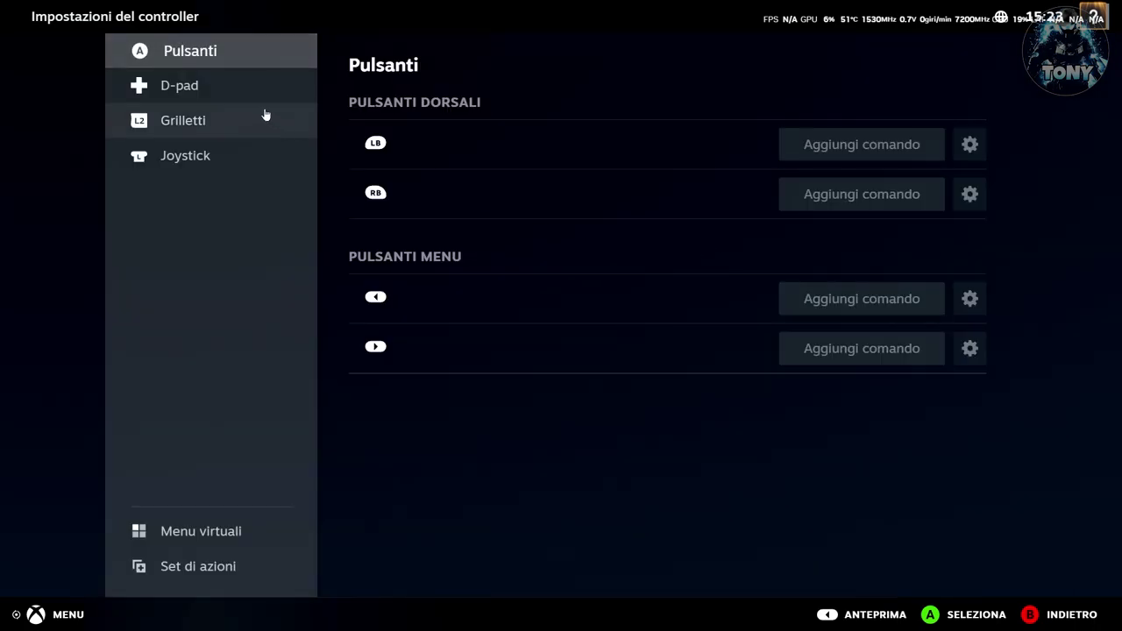
{"action": "left_click", "coordinate": [165, 89]}
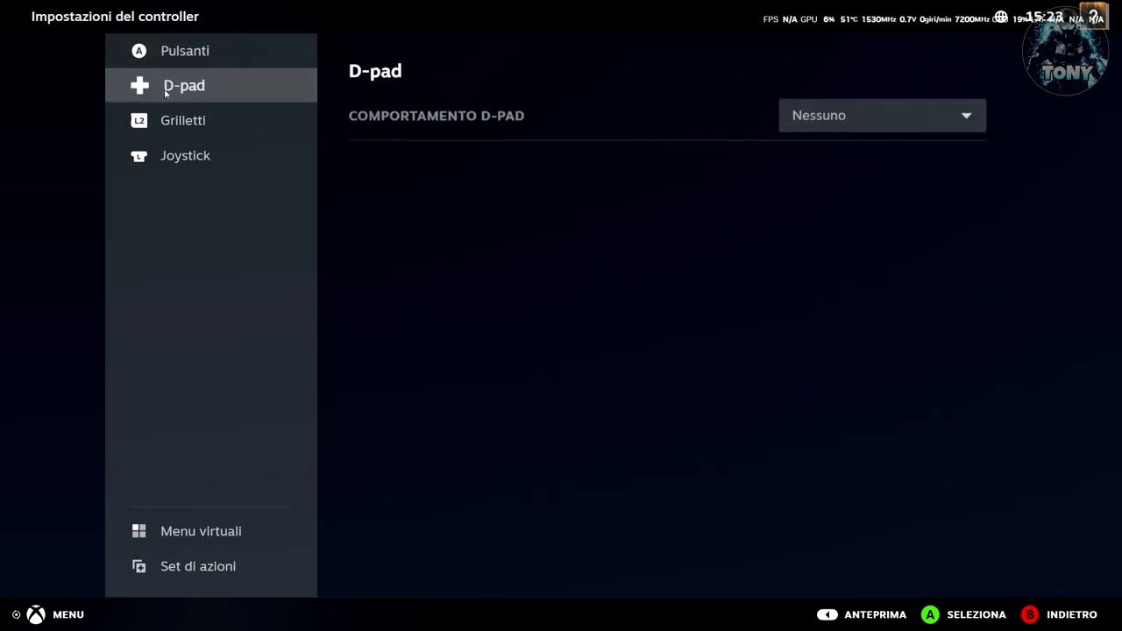
{"action": "left_click", "coordinate": [176, 117]}
{"action": "left_click", "coordinate": [178, 63]}
{"action": "key", "text": "Escape"}
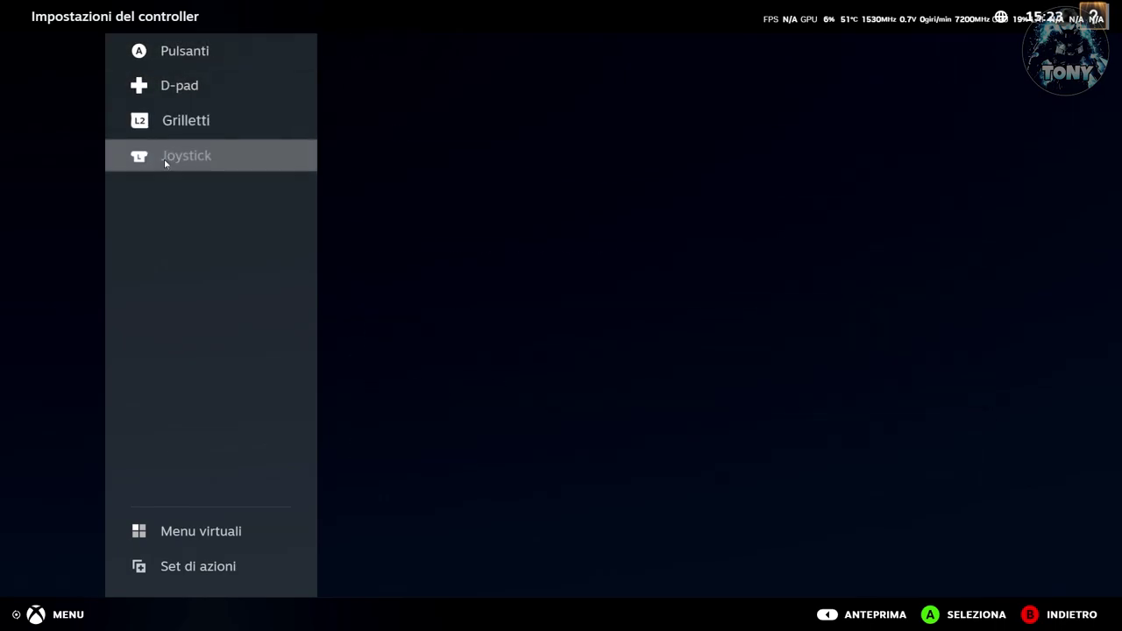
Open the list of loadable layouts and browse the community layouts.
{"action": "left_click", "coordinate": [585, 168]}
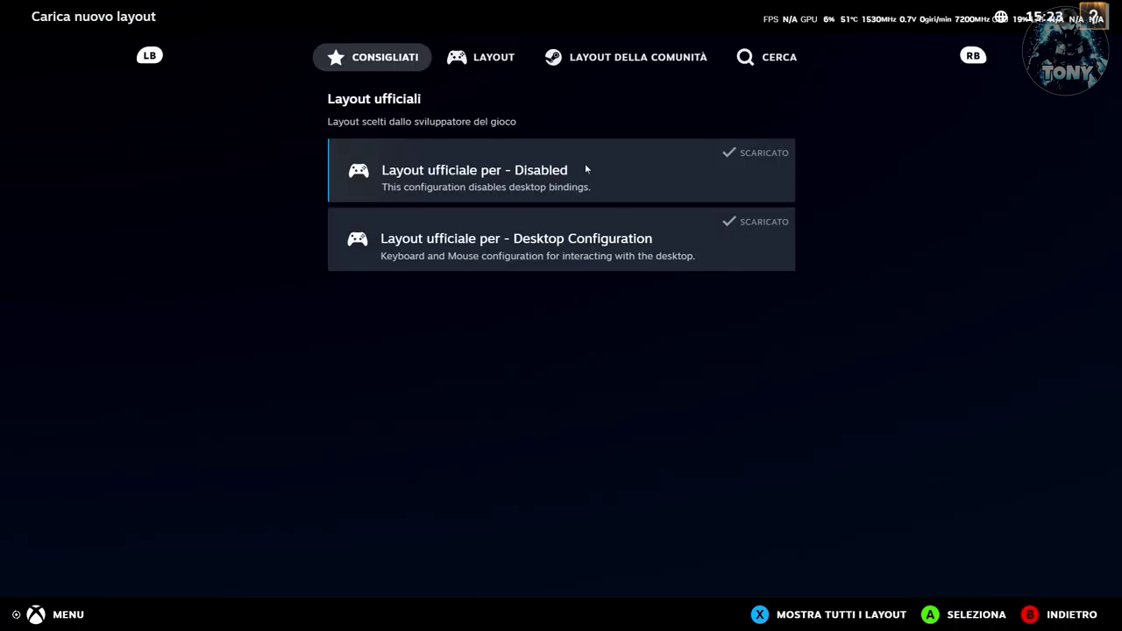
{"action": "left_click", "coordinate": [593, 61]}
{"action": "scroll", "coordinate": [566, 221], "scroll_direction": "down", "scroll_amount": 10}
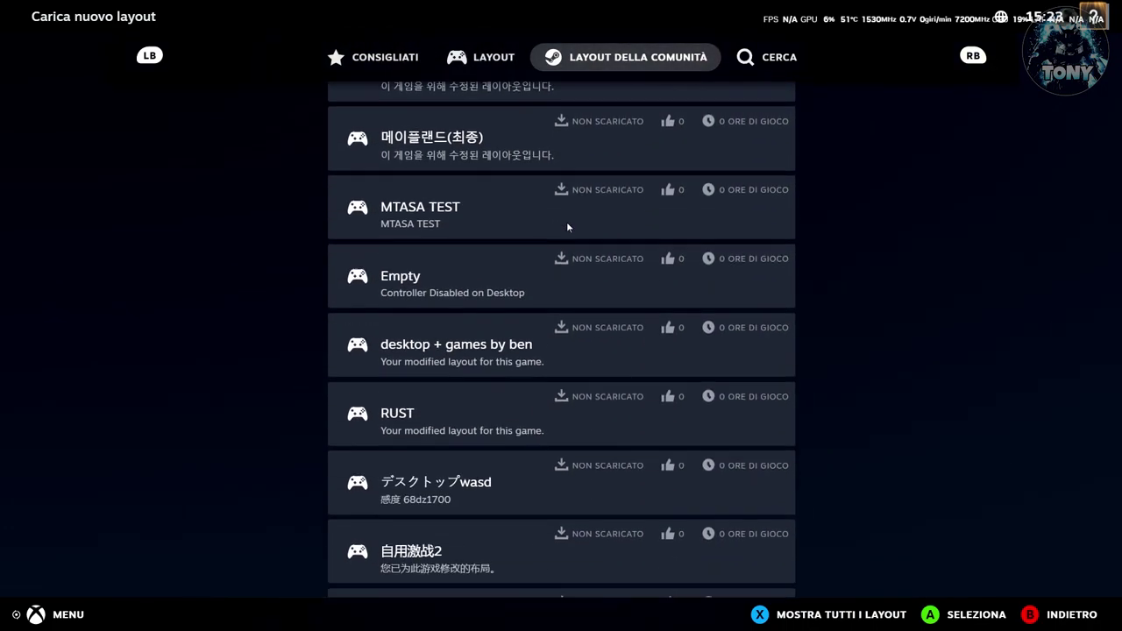
{"action": "scroll", "coordinate": [566, 221], "scroll_direction": "up", "scroll_amount": 15}
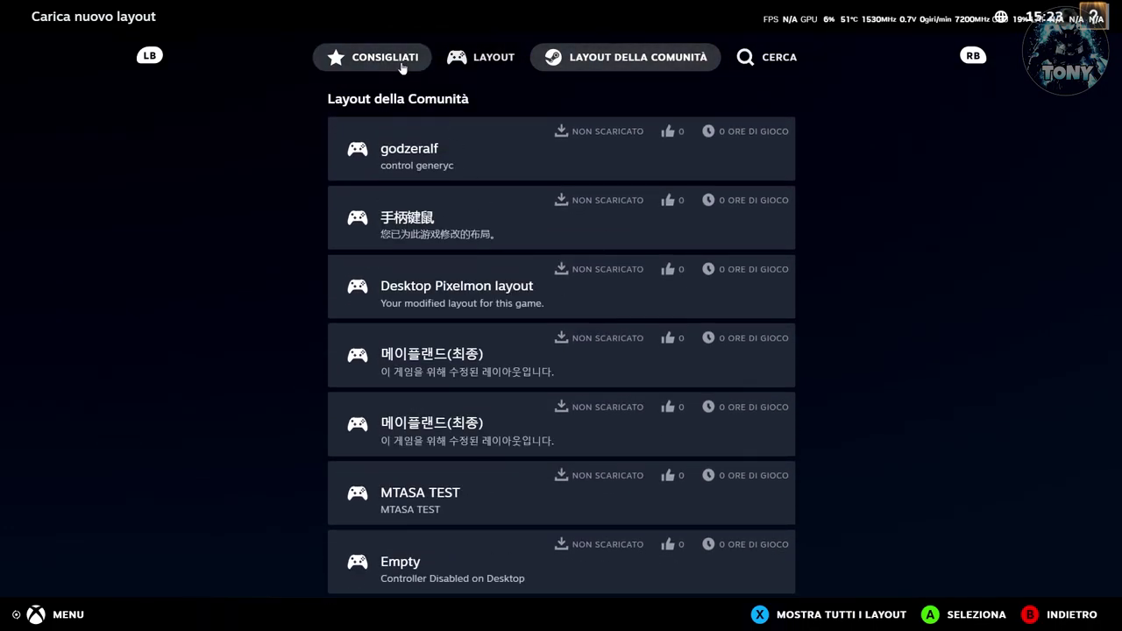
Review Valve's Controller layout template and the official Disabled layout, and return to the Controller settings.
{"action": "left_click", "coordinate": [477, 59]}
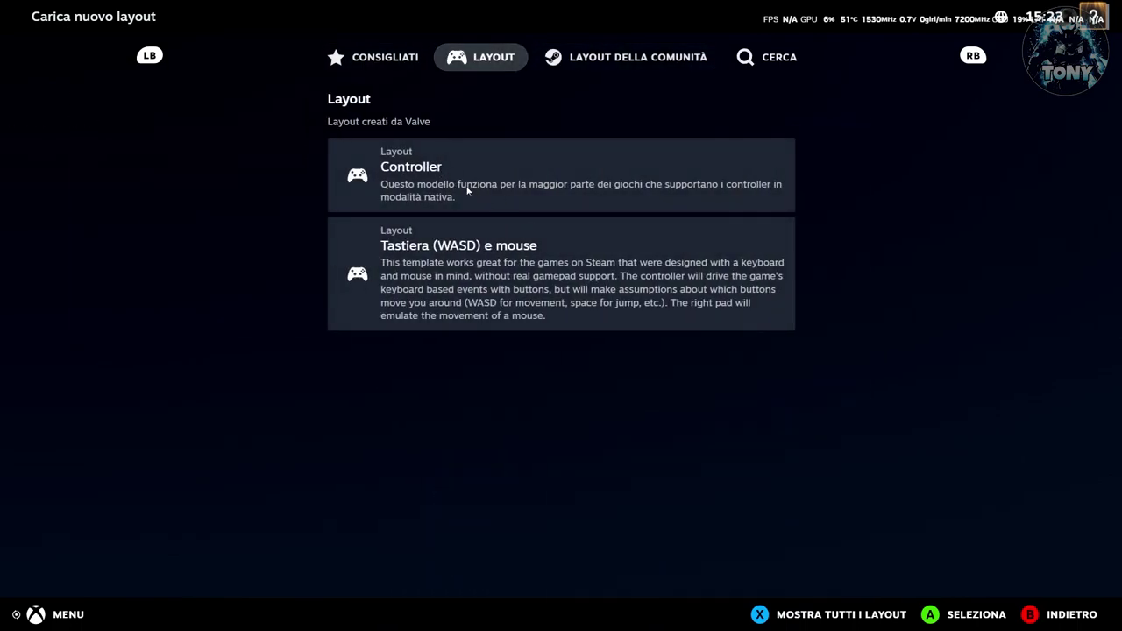
{"action": "left_click", "coordinate": [412, 181]}
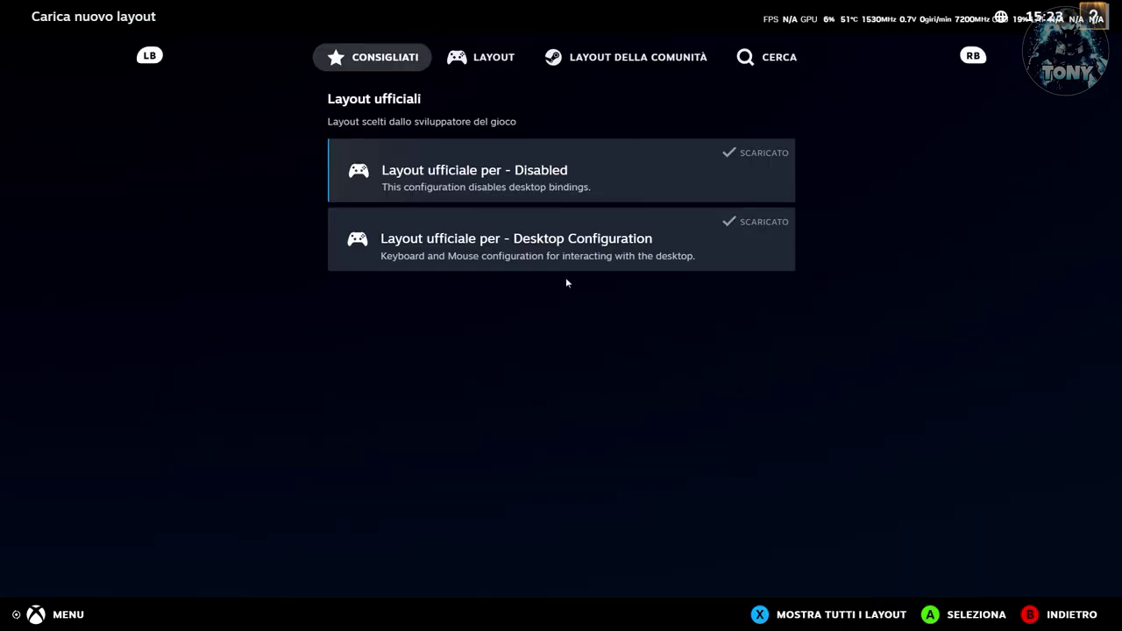
{"action": "left_click", "coordinate": [499, 190]}
{"action": "key", "text": "Escape"}
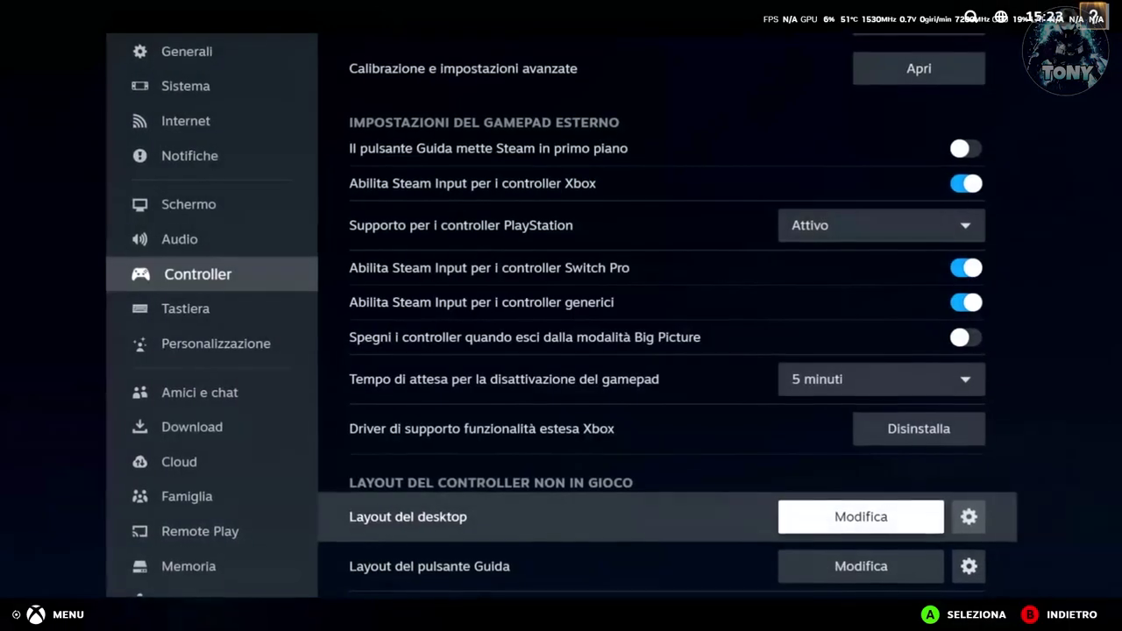
Exit Steam completely from Big Picture mode and return to the Windows desktop.
{"action": "left_click", "coordinate": [49, 614]}
{"action": "left_click", "coordinate": [63, 467]}
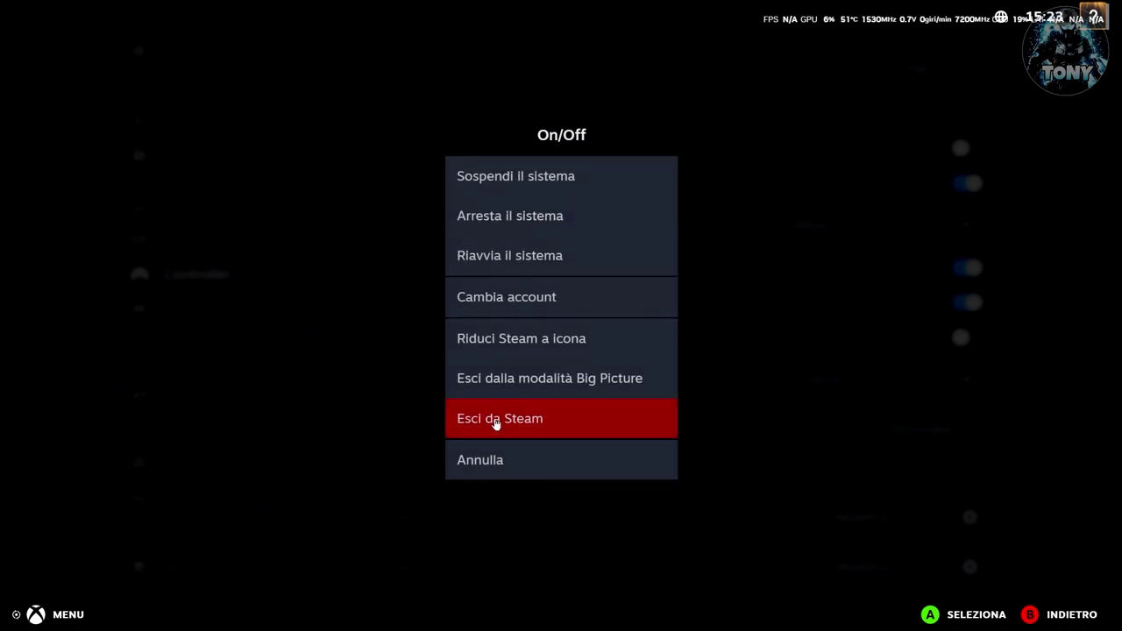
{"action": "left_click", "coordinate": [494, 424]}
{"action": "left_click", "coordinate": [482, 358]}
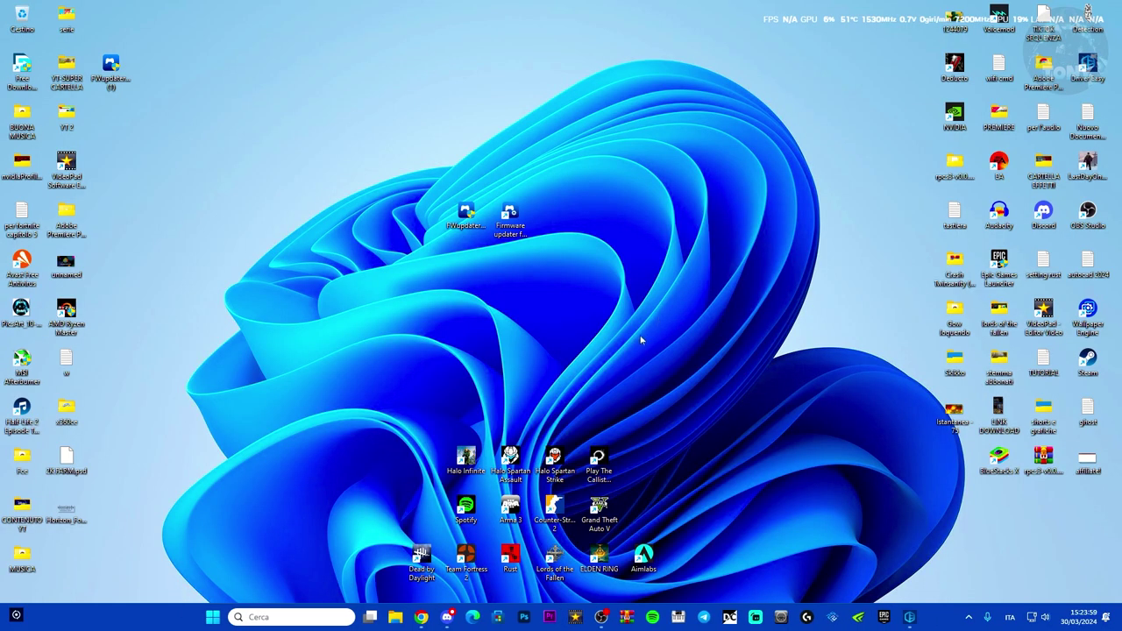
Open the Windows Device Manager and expand the Periferiche XBOX 360 category to select its controller.
{"action": "right_click", "coordinate": [212, 617]}
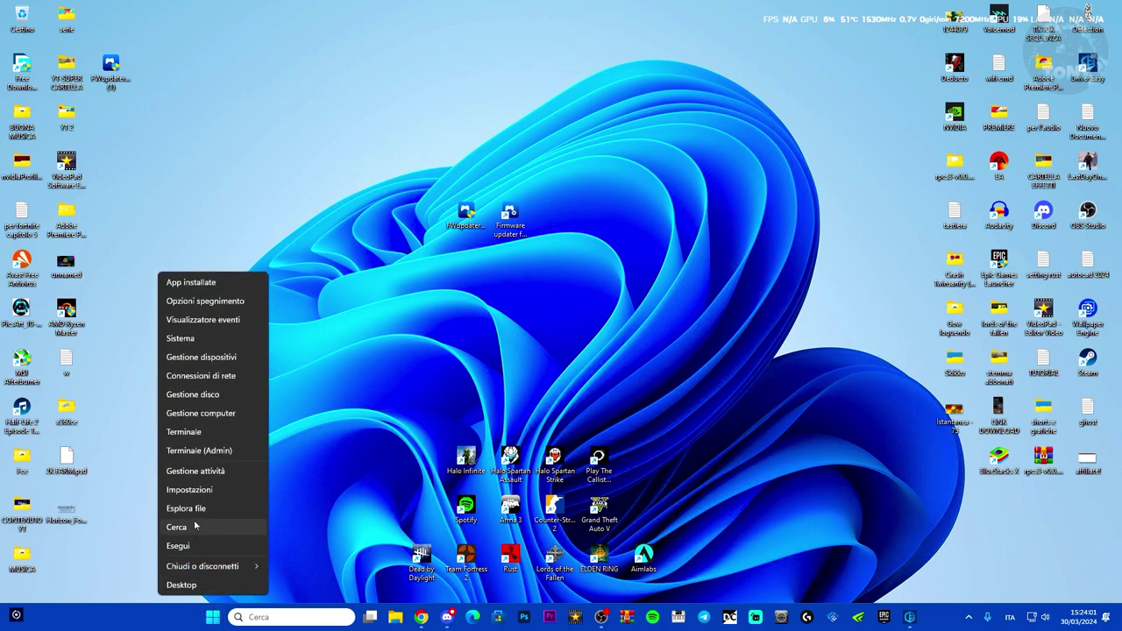
{"action": "left_click", "coordinate": [201, 357]}
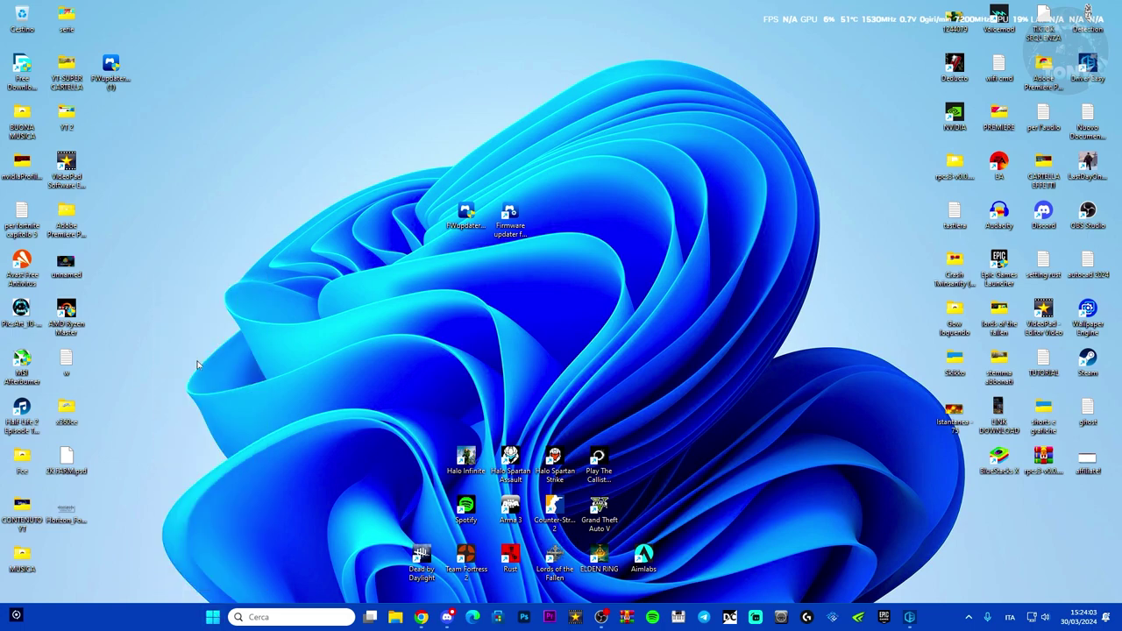
{"action": "left_click", "coordinate": [116, 250]}
{"action": "right_click", "coordinate": [112, 251]}
{"action": "left_click", "coordinate": [95, 255]}
{"action": "double_click", "coordinate": [95, 253]}
{"action": "left_click", "coordinate": [107, 261]}
Disable the Controller XBOX 360 per Windows device, decline restarting the computer, and close Device Manager.
{"action": "right_click", "coordinate": [120, 258]}
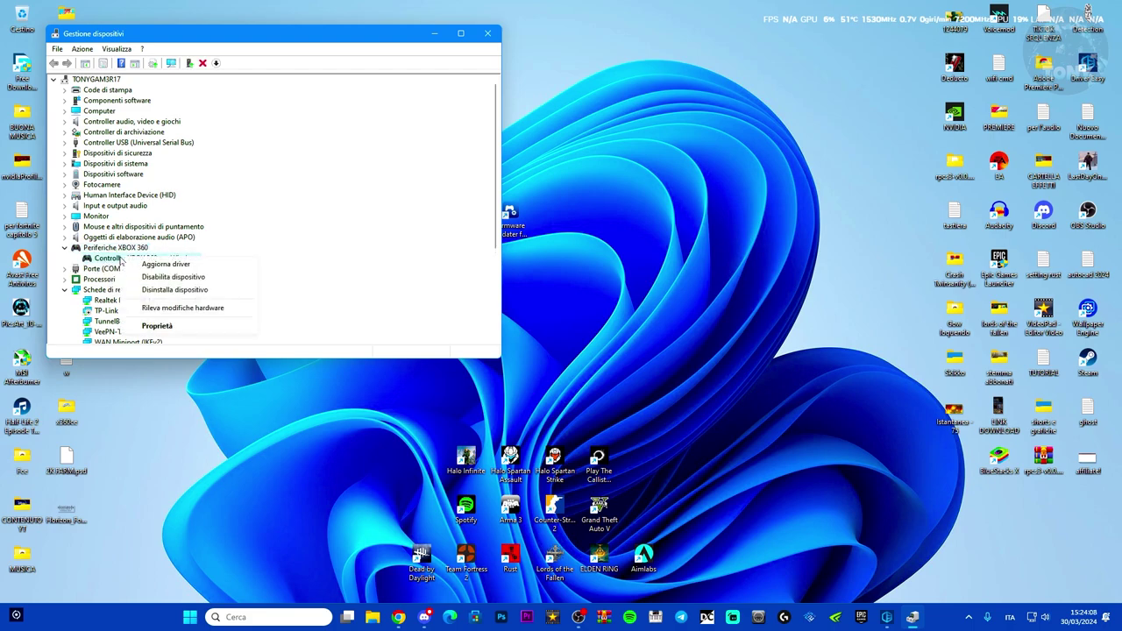
{"action": "left_click", "coordinate": [166, 277]}
{"action": "left_click", "coordinate": [569, 322]}
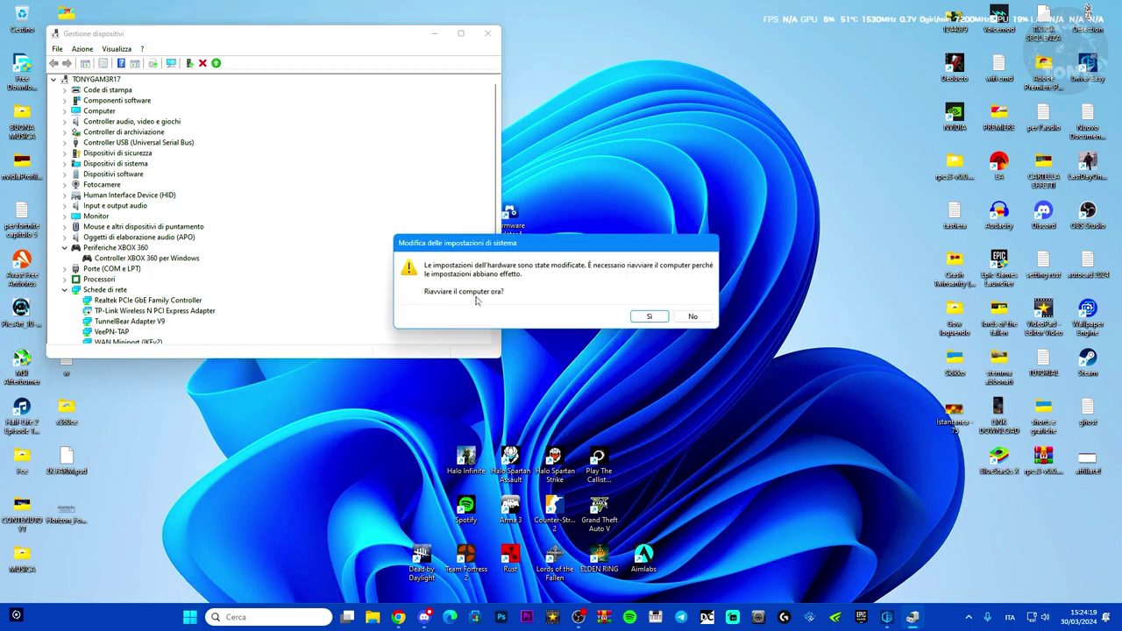
{"action": "left_click", "coordinate": [692, 316]}
{"action": "key", "text": "alt+F4"}
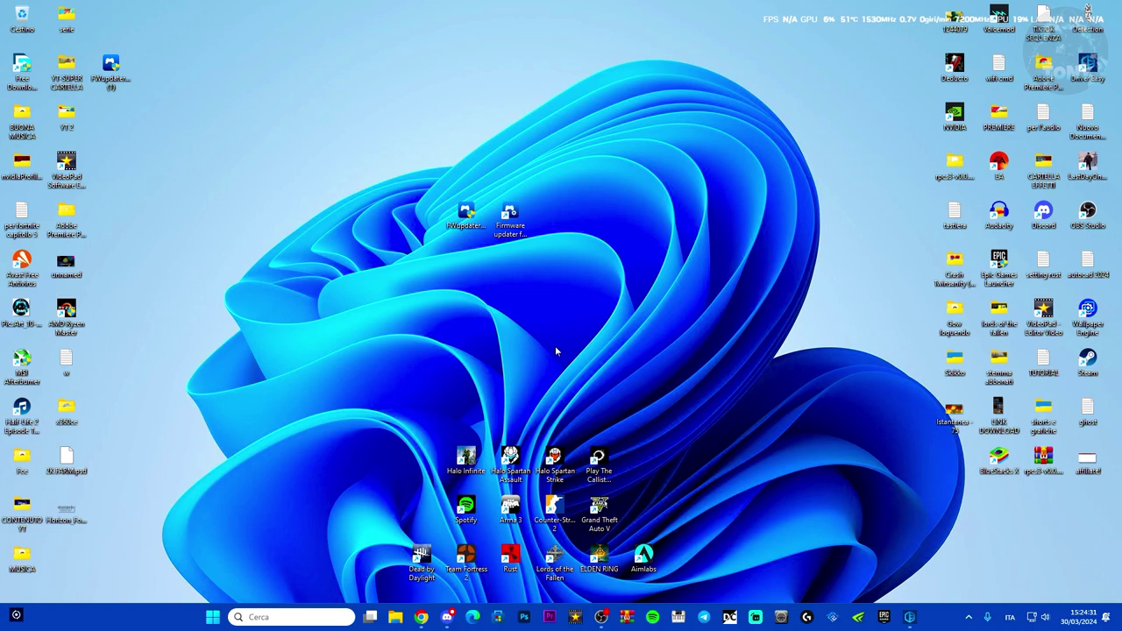